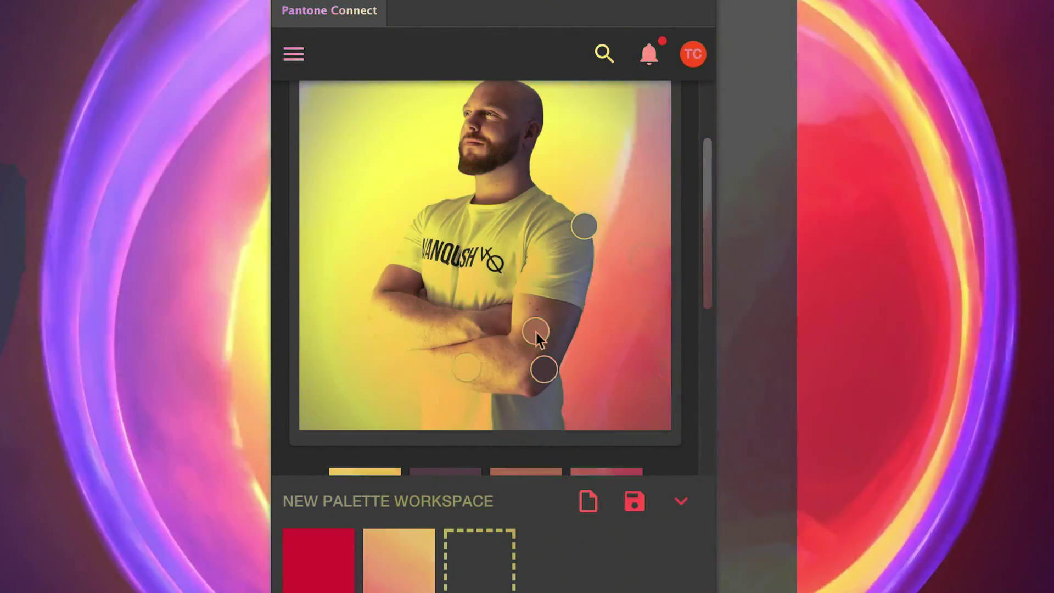
Drag a colour sample point from the forearm onto the left arm to sample another skin tone
{"action": "left_click_drag", "start_coordinate": [537, 333], "coordinate": [408, 311]}
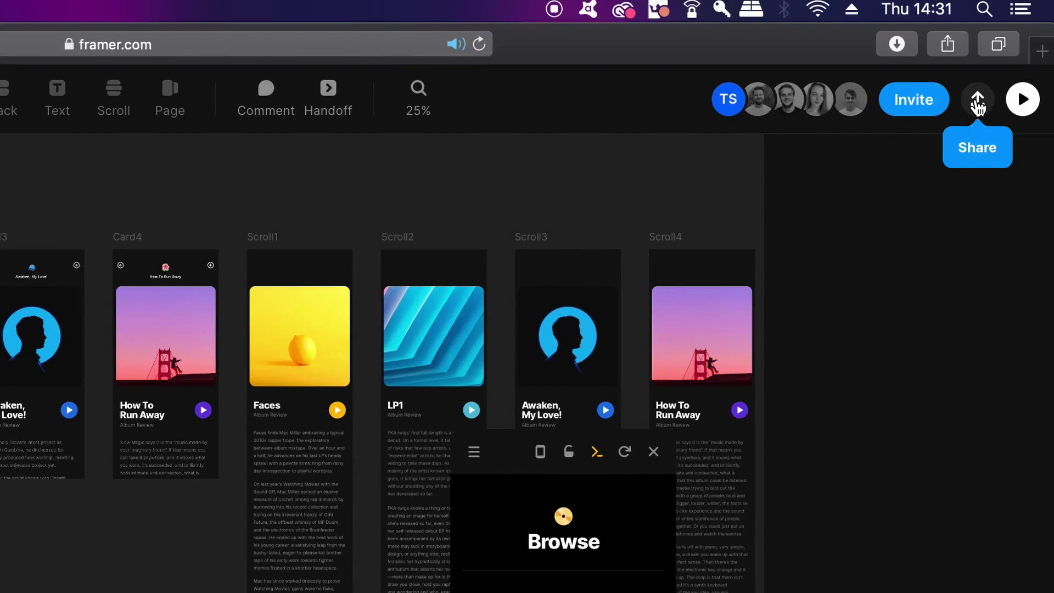
Share the Music App Promotion prototype, preview it in Safari and open the Faces review
{"action": "left_click", "coordinate": [978, 104]}
{"action": "left_click", "coordinate": [868, 448]}
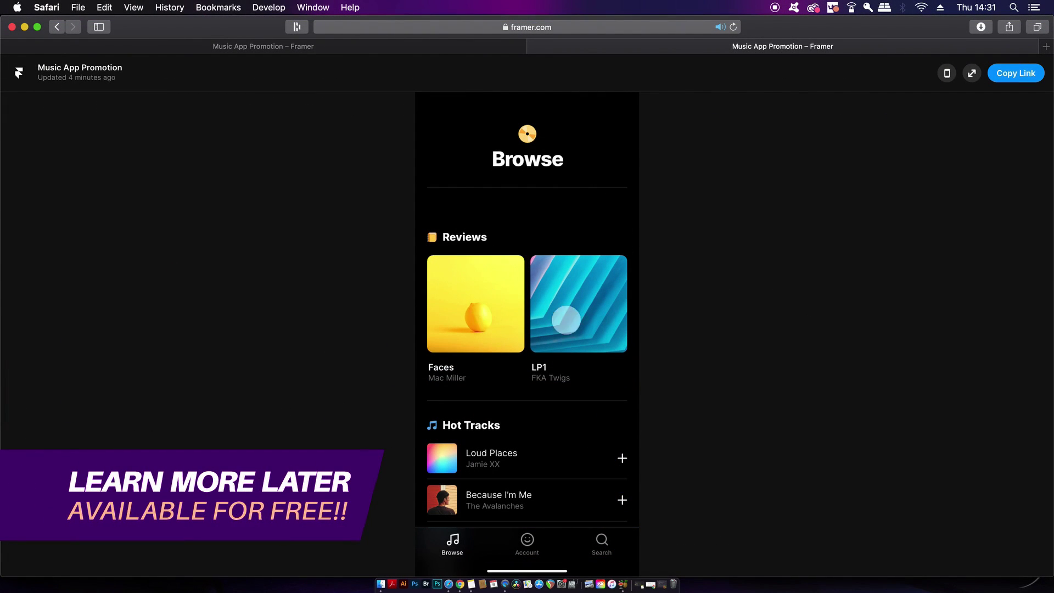
{"action": "left_click_drag", "start_coordinate": [553, 428], "coordinate": [546, 465]}
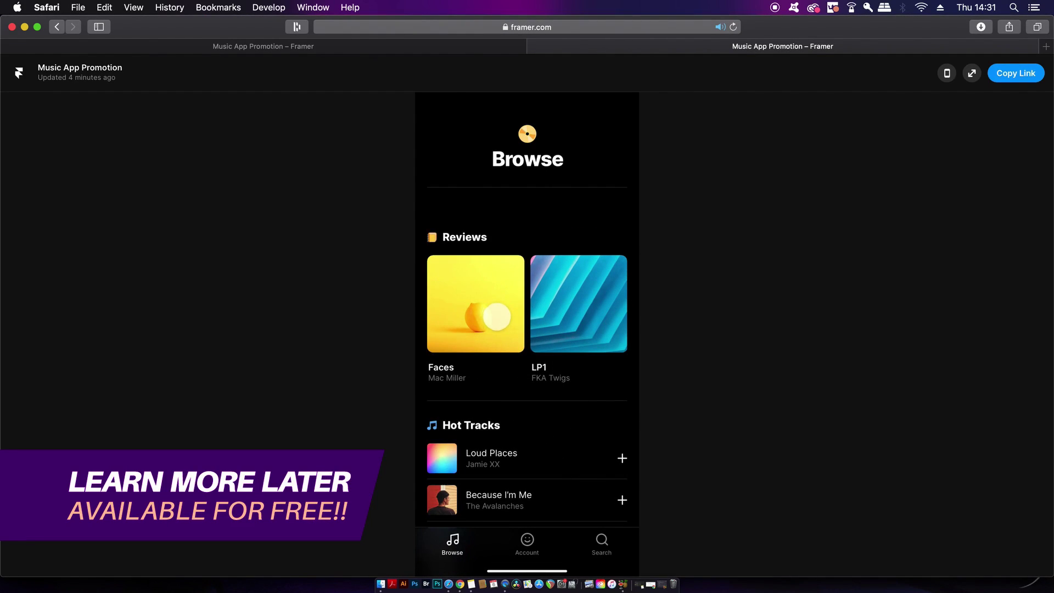
{"action": "left_click", "coordinate": [501, 323]}
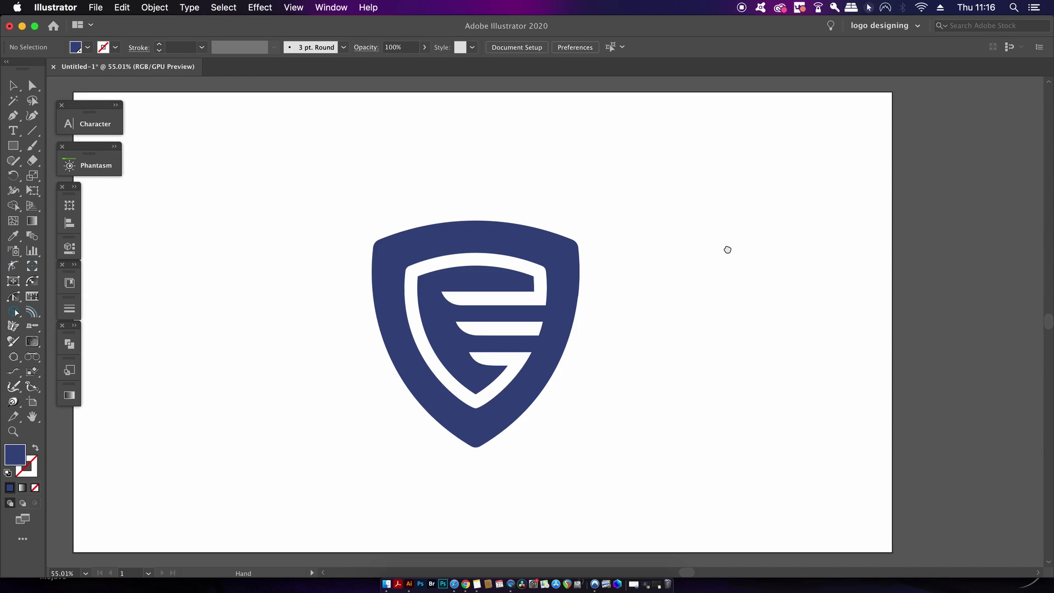
Open the Pantone Connect extension from Window > Extensions beside the shield logo
{"action": "left_click", "coordinate": [340, 7]}
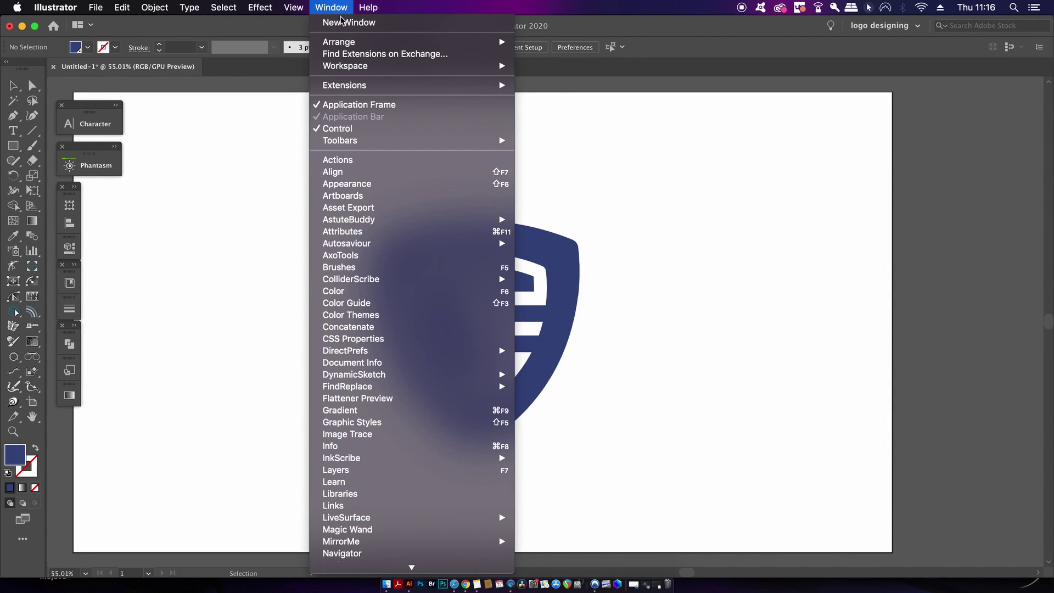
{"action": "mouse_move", "coordinate": [357, 85]}
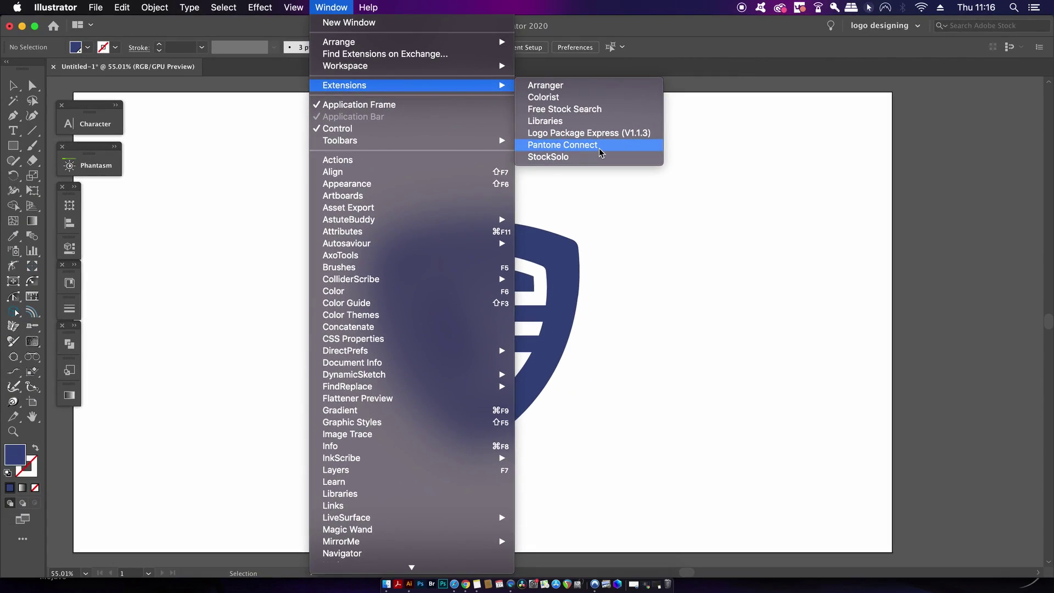
{"action": "left_click", "coordinate": [651, 41]}
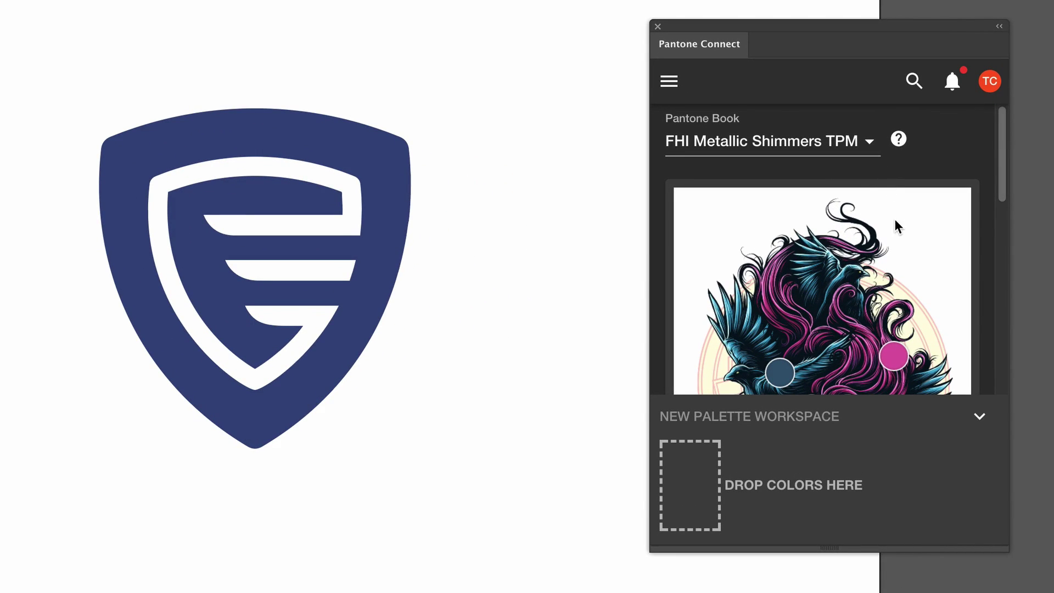
Switch Pantone Connect to Pick mode and enlarge the panel to show more swatches
{"action": "left_click", "coordinate": [670, 81]}
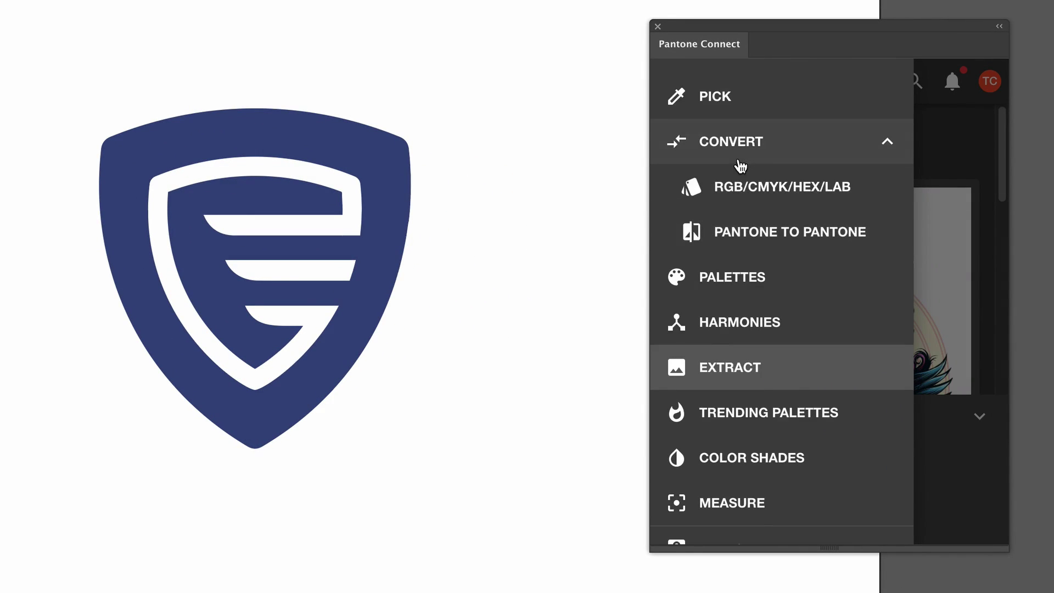
{"action": "left_click", "coordinate": [737, 108]}
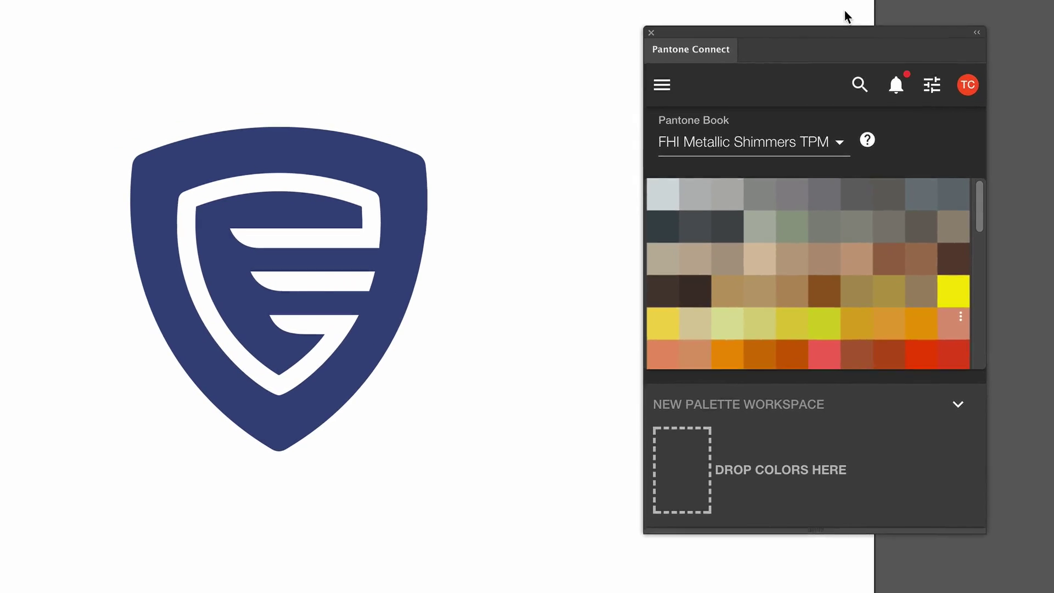
{"action": "left_click_drag", "start_coordinate": [968, 511], "coordinate": [989, 555]}
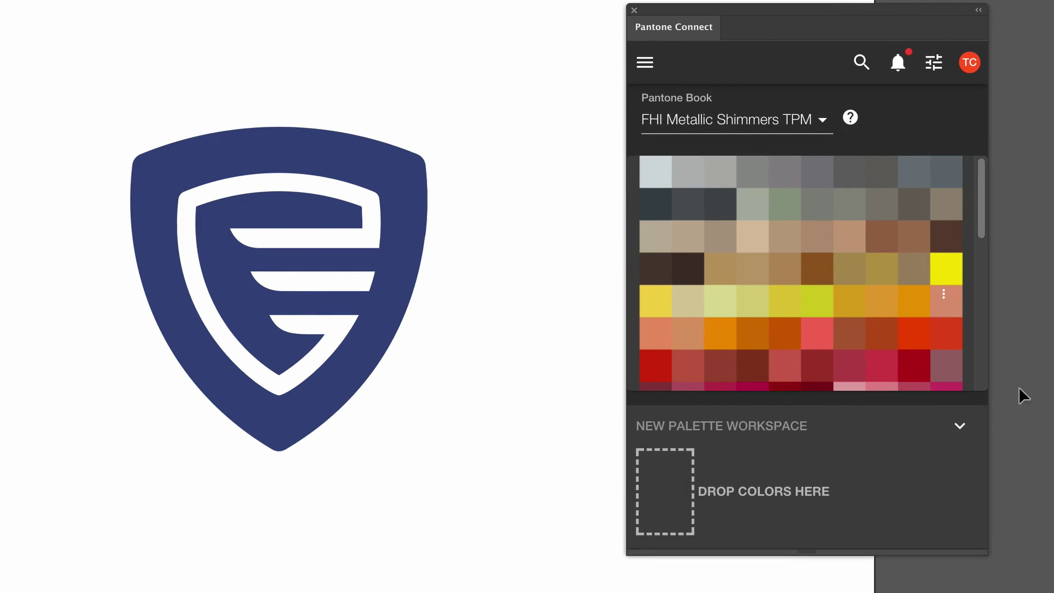
Choose the CMYK Uncoated colour book and scroll its swatches to the purples
{"action": "left_click", "coordinate": [800, 121]}
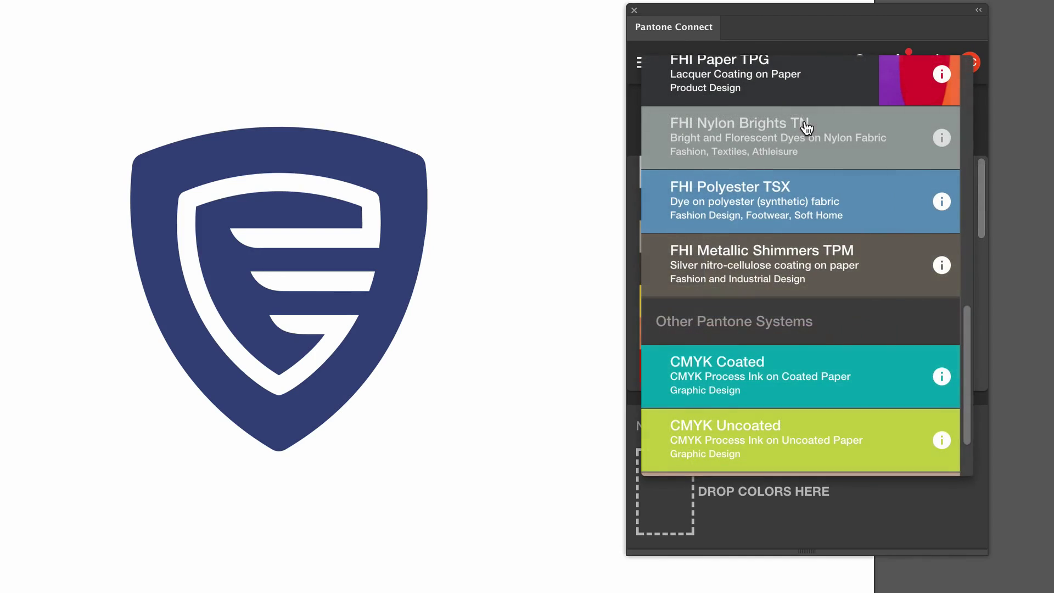
{"action": "scroll", "coordinate": [803, 301], "scroll_direction": "down", "scroll_amount": 1}
{"action": "scroll", "coordinate": [803, 301], "scroll_direction": "down", "scroll_amount": 1}
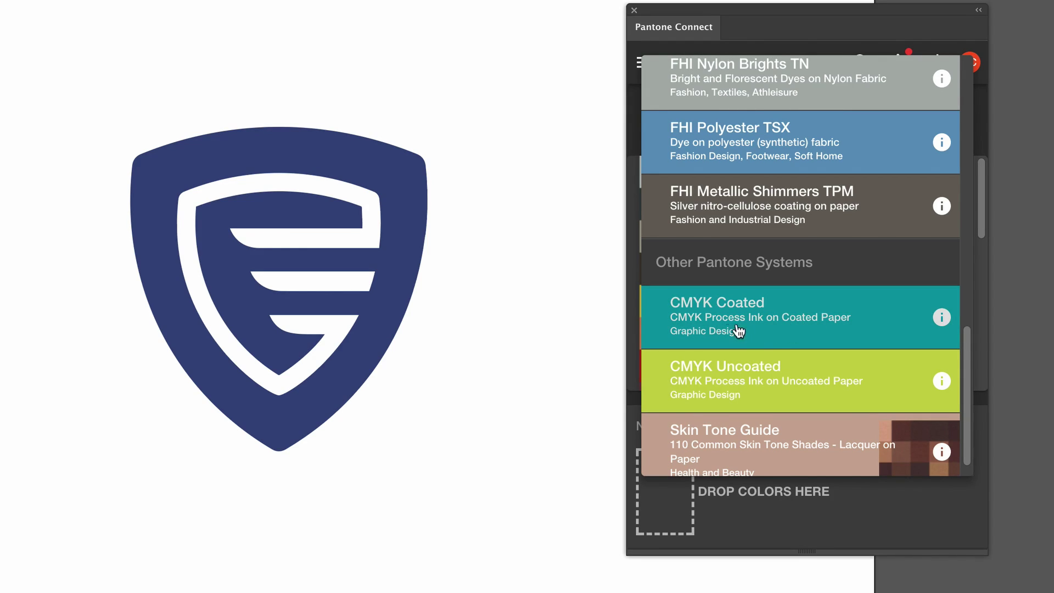
{"action": "left_click", "coordinate": [820, 390]}
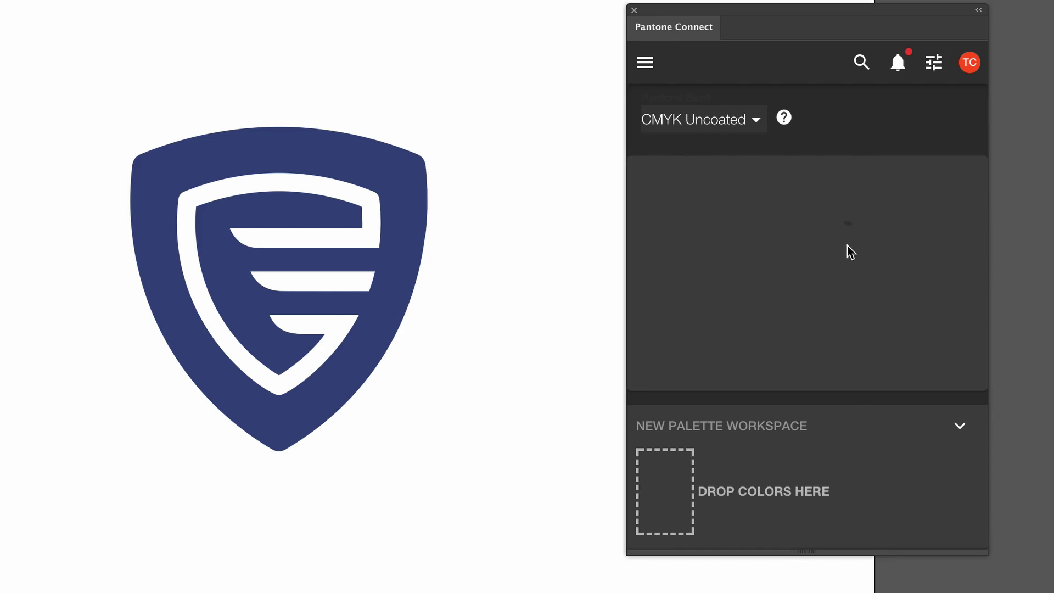
{"action": "left_click_drag", "start_coordinate": [983, 166], "coordinate": [976, 285]}
{"action": "mouse_move", "coordinate": [791, 235]}
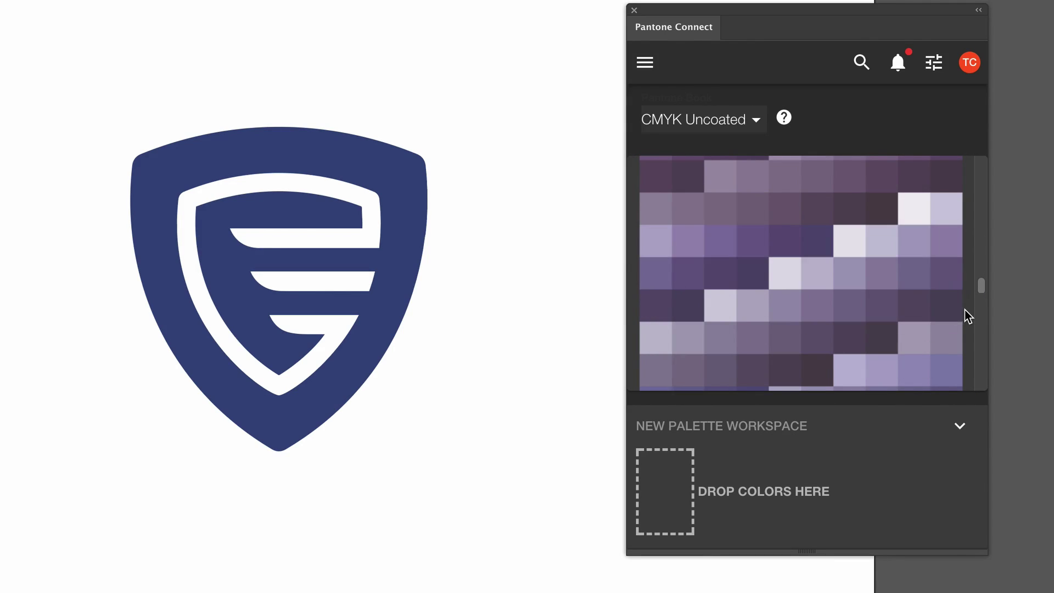
Fill the selected shield logo with Pantone P 104-8 U, then view P 104-16 U details
{"action": "scroll", "coordinate": [965, 313], "scroll_direction": "down", "scroll_amount": 3}
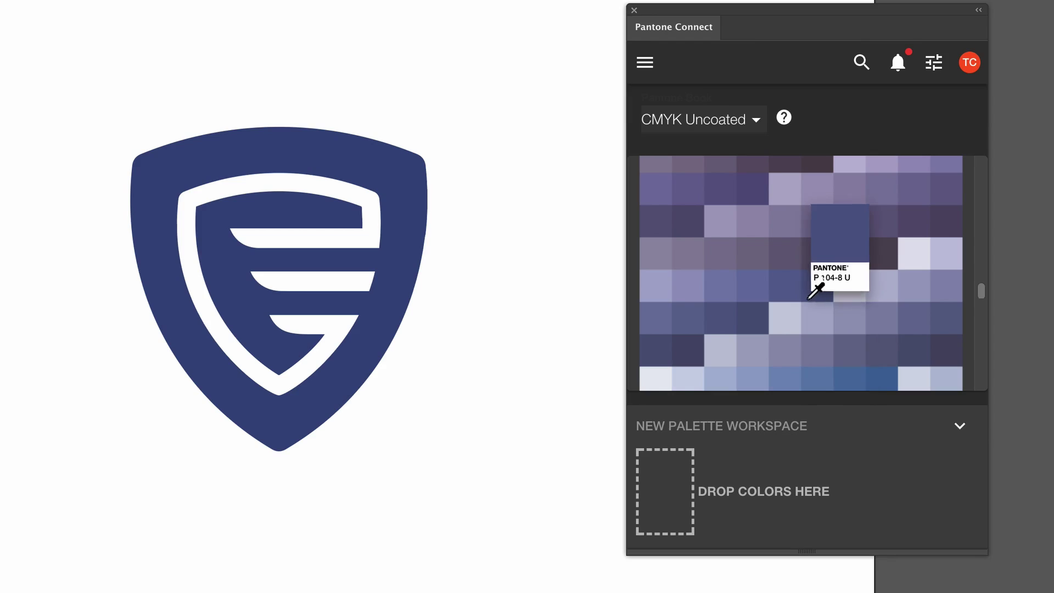
{"action": "left_click", "coordinate": [321, 160]}
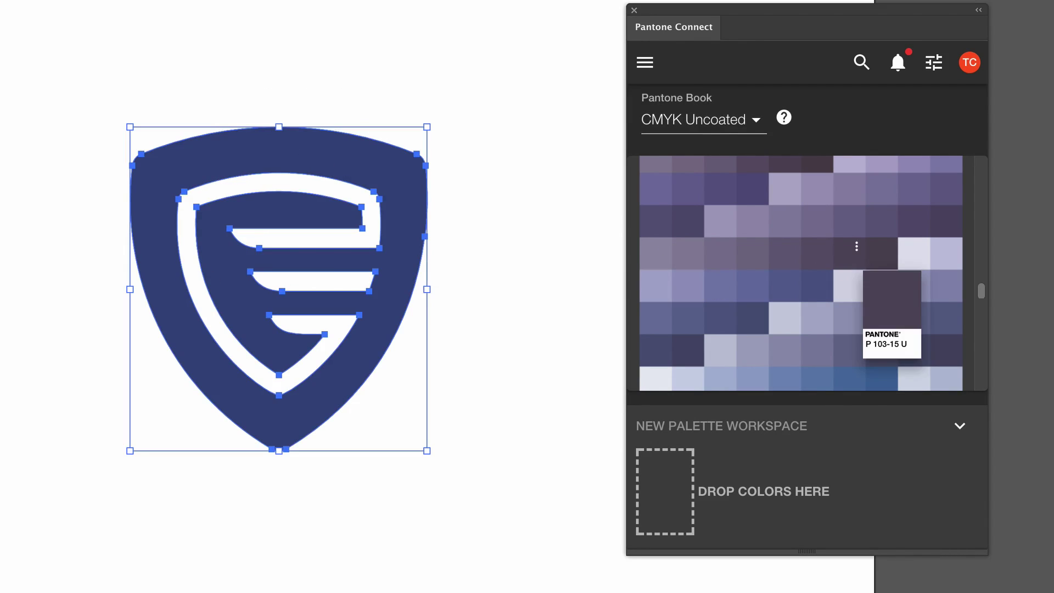
{"action": "left_click", "coordinate": [819, 291]}
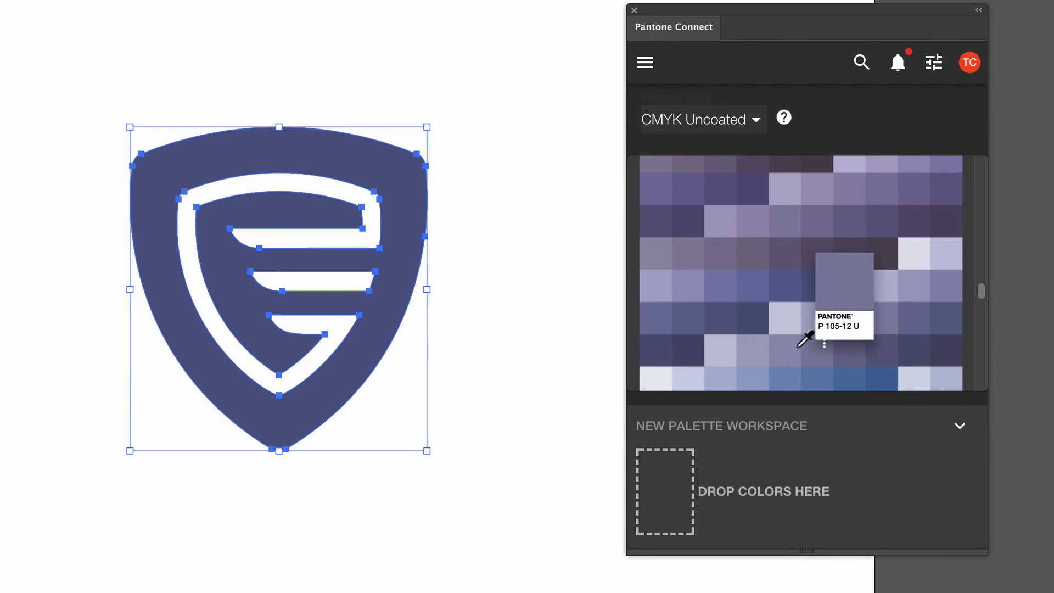
{"action": "left_click", "coordinate": [760, 315]}
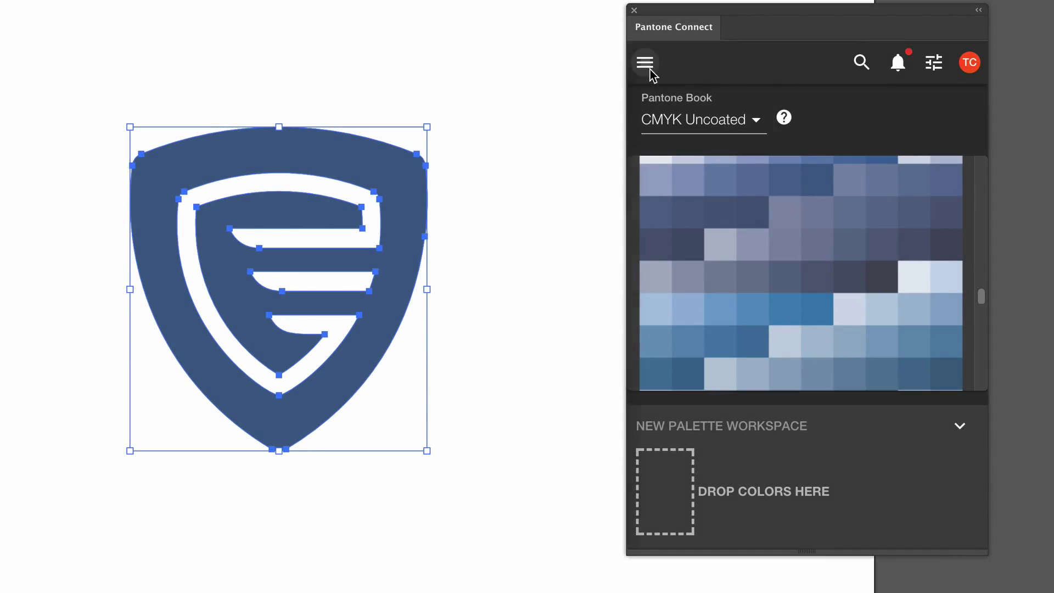
{"action": "left_click", "coordinate": [647, 63]}
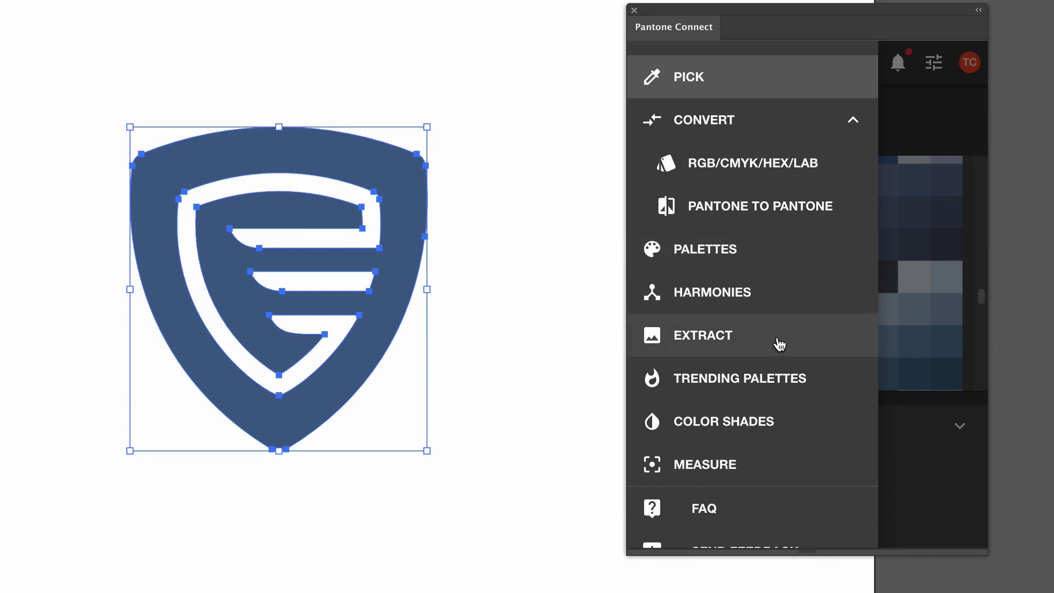
In Harmonies, search 'or' and pick Orange 021 CP as the base colour
{"action": "left_click", "coordinate": [763, 294]}
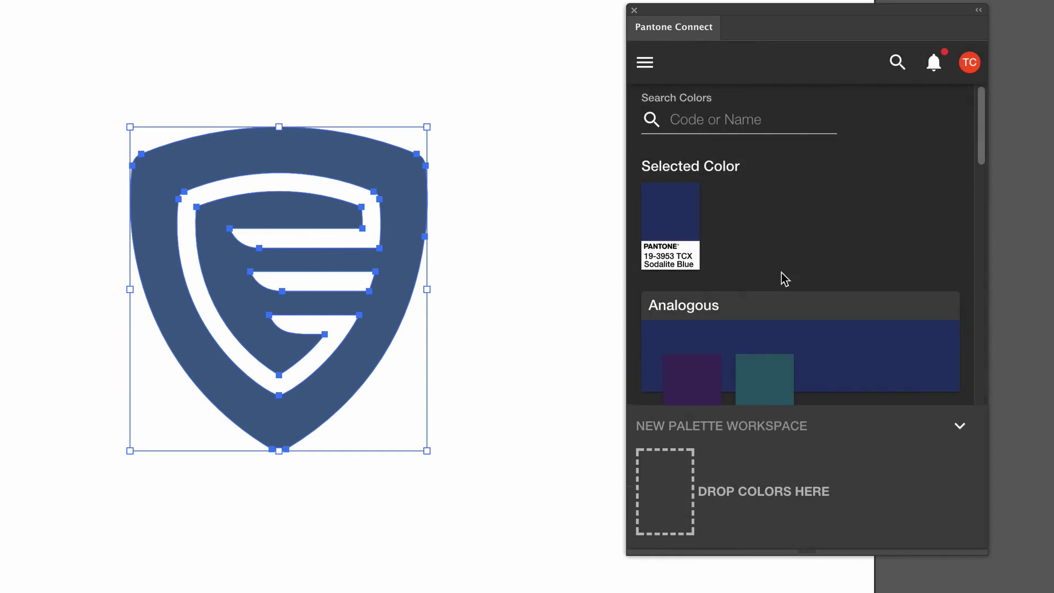
{"action": "left_click", "coordinate": [713, 121]}
{"action": "type", "text": "orange"}
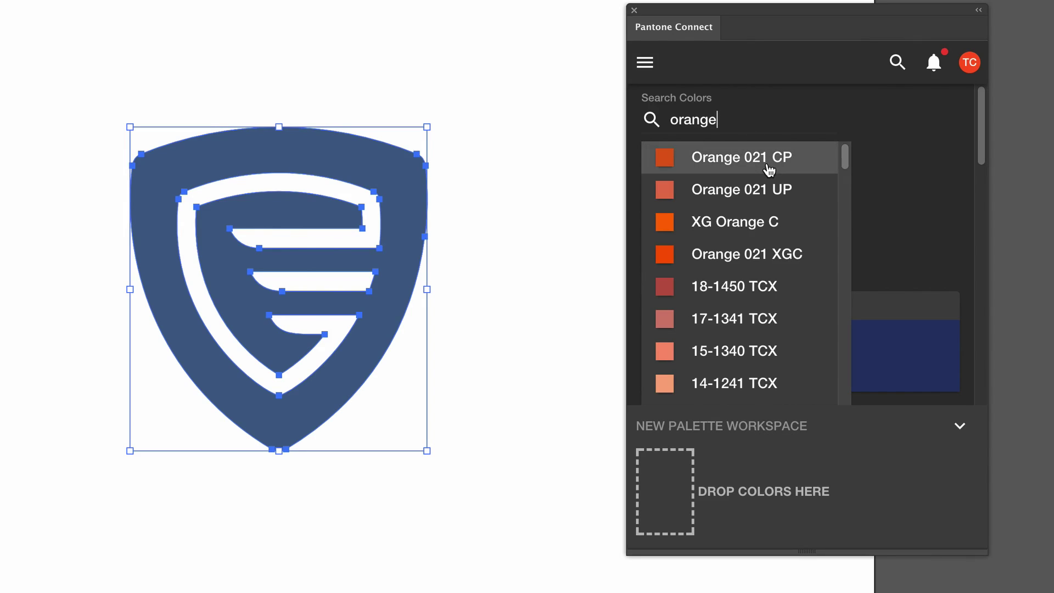
{"action": "left_click", "coordinate": [771, 165]}
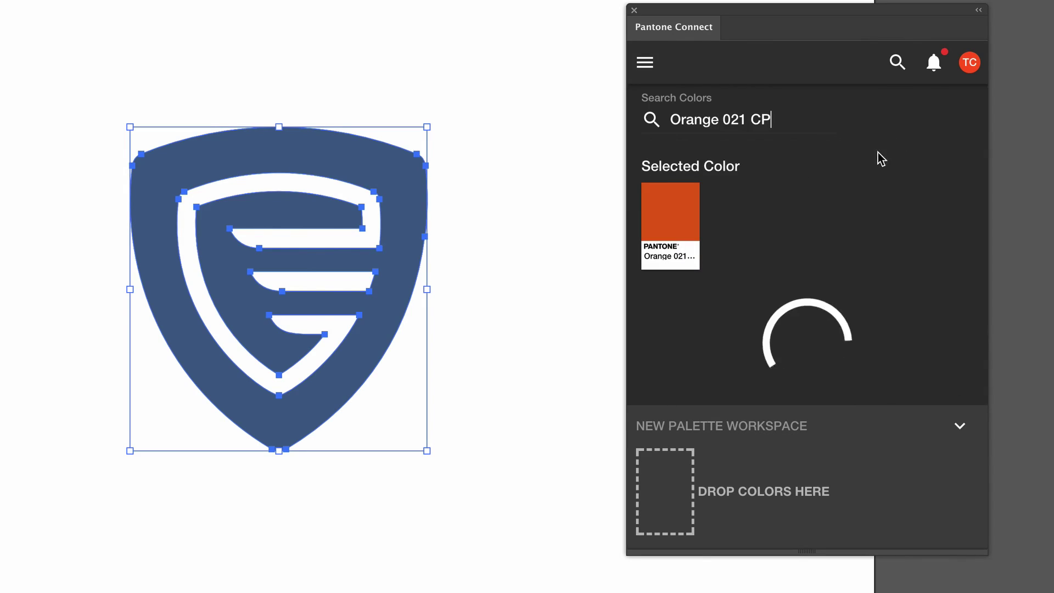
Drag the 199 CP and 4030 CP harmony swatches into the new palette workspace
{"action": "left_click_drag", "start_coordinate": [980, 144], "coordinate": [983, 183]}
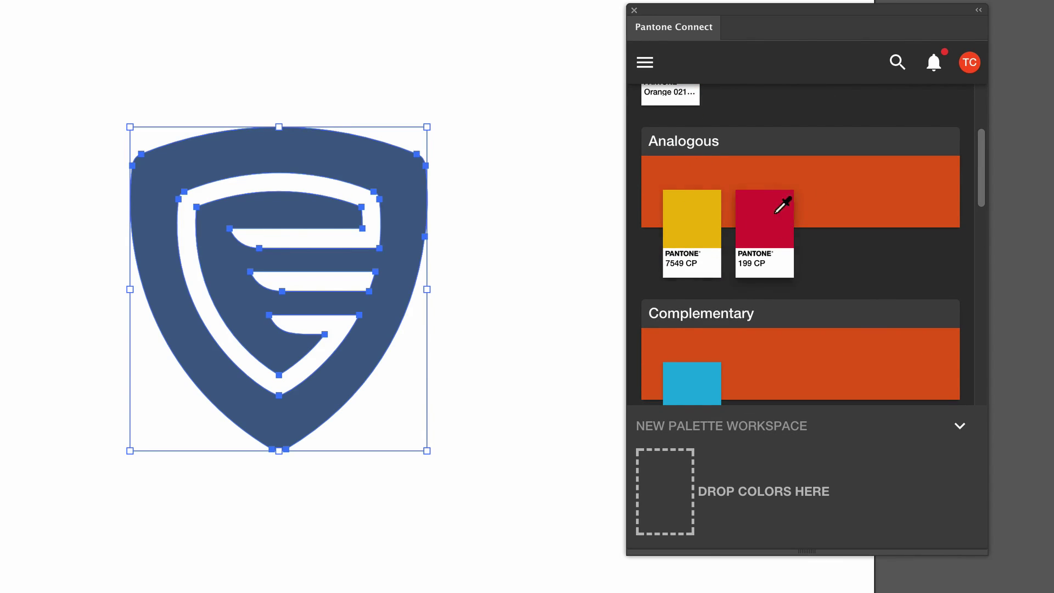
{"action": "left_click_drag", "start_coordinate": [983, 172], "coordinate": [987, 196]}
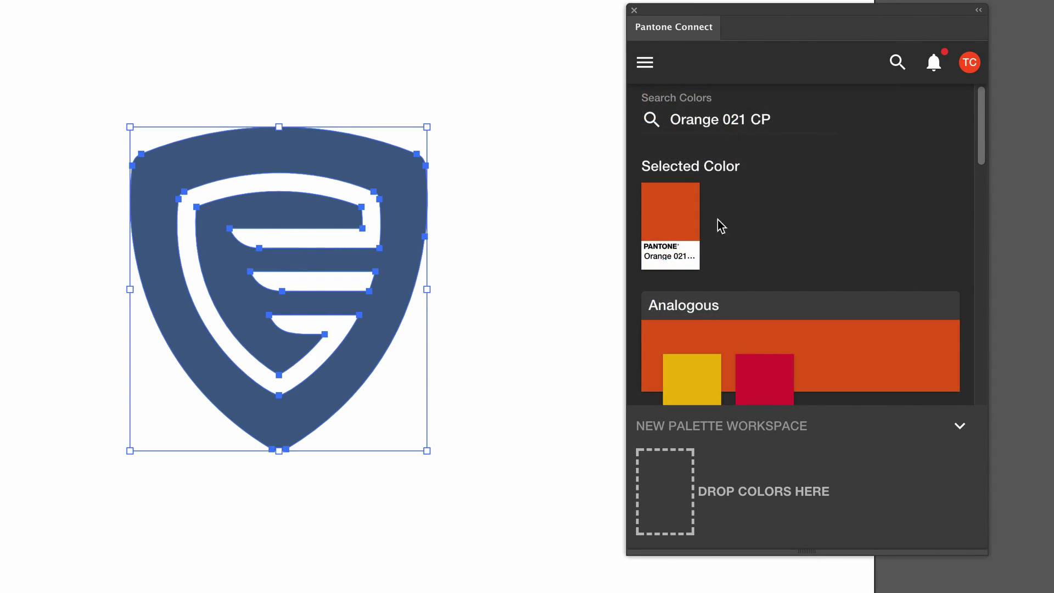
{"action": "left_click_drag", "start_coordinate": [763, 378], "coordinate": [659, 494]}
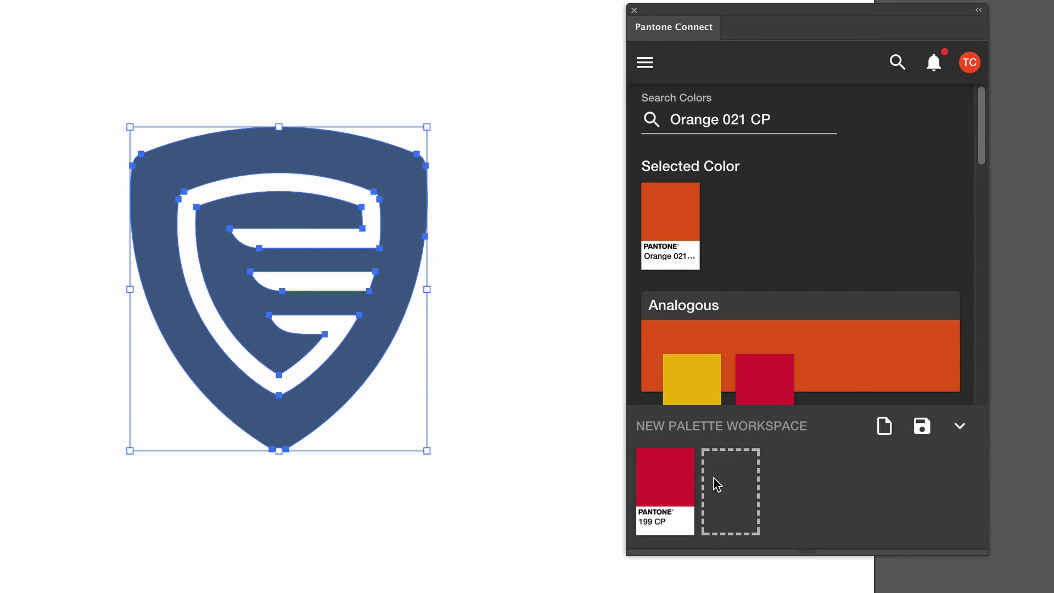
{"action": "scroll", "coordinate": [765, 348], "scroll_direction": "down", "scroll_amount": 6}
{"action": "scroll", "coordinate": [769, 357], "scroll_direction": "down", "scroll_amount": 3}
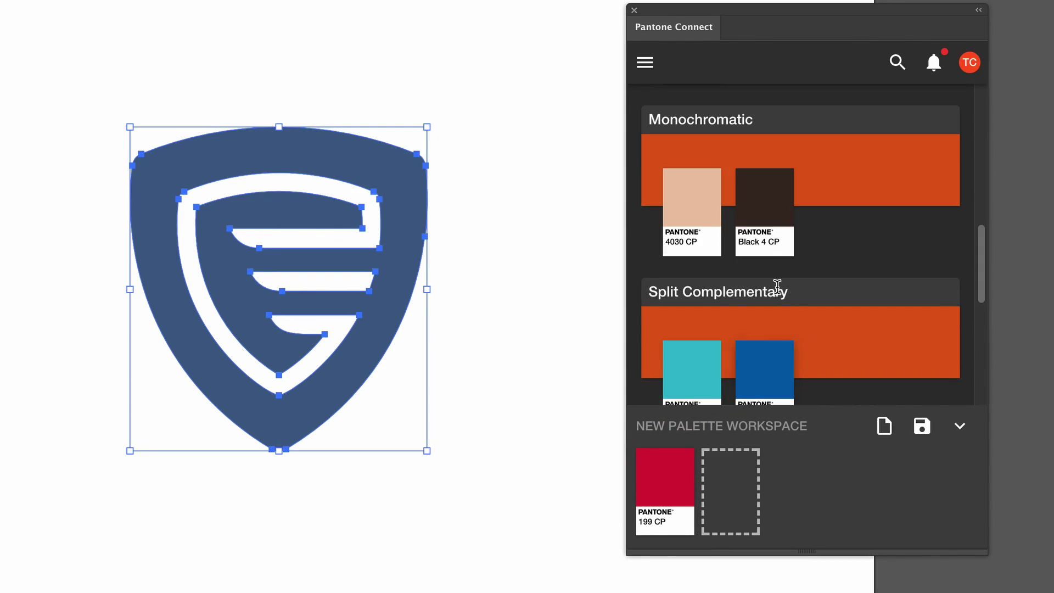
{"action": "left_click_drag", "start_coordinate": [707, 192], "coordinate": [725, 526]}
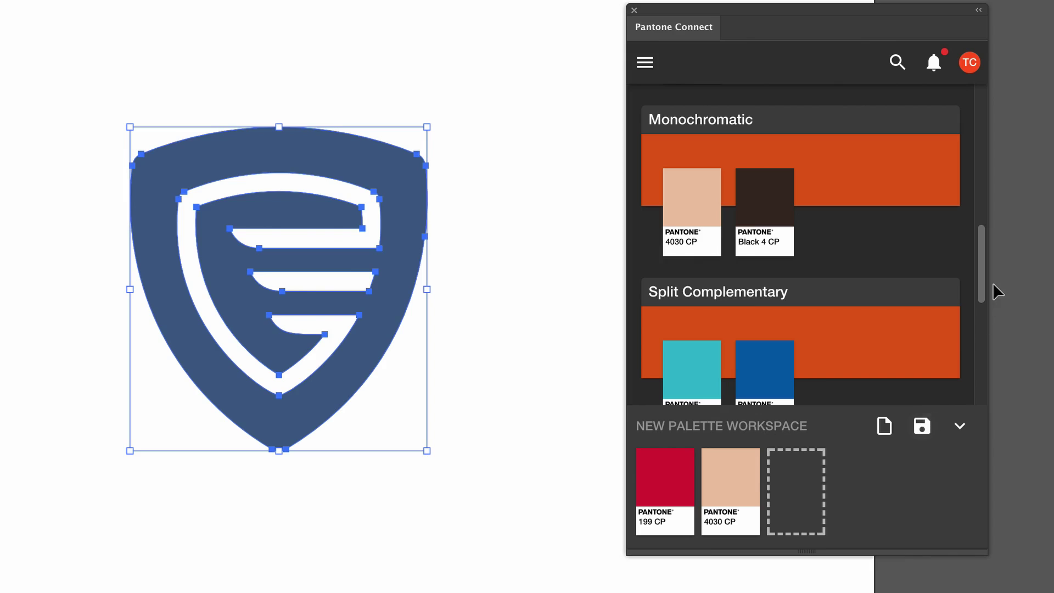
{"action": "scroll", "coordinate": [944, 192], "scroll_direction": "up", "scroll_amount": 6}
Switch Pantone Connect to Extract and upload a new portrait photo to sample colours
{"action": "left_click", "coordinate": [655, 72]}
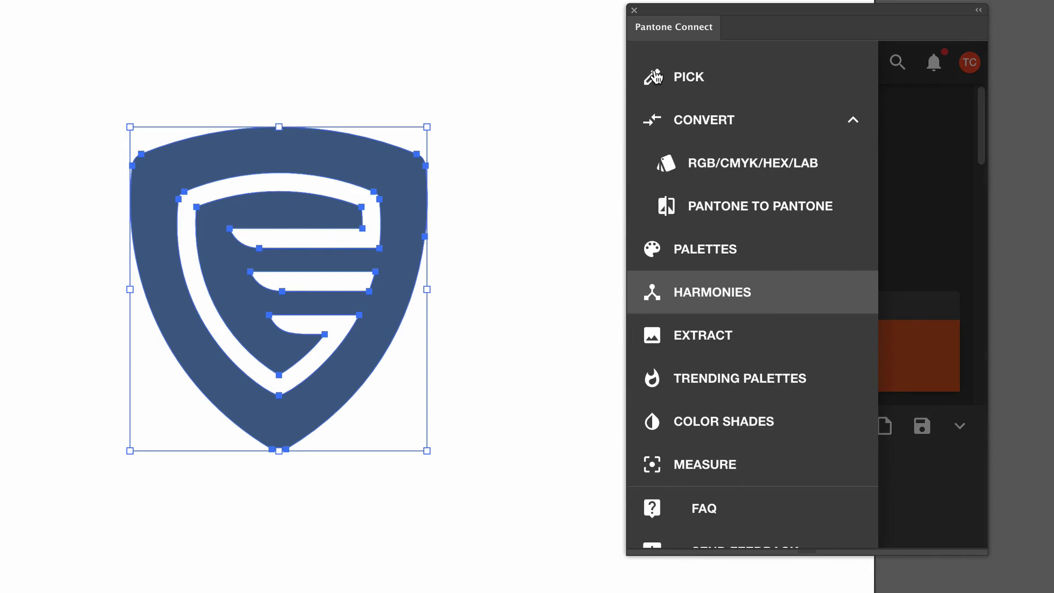
{"action": "scroll", "coordinate": [754, 360], "scroll_direction": "down", "scroll_amount": 1}
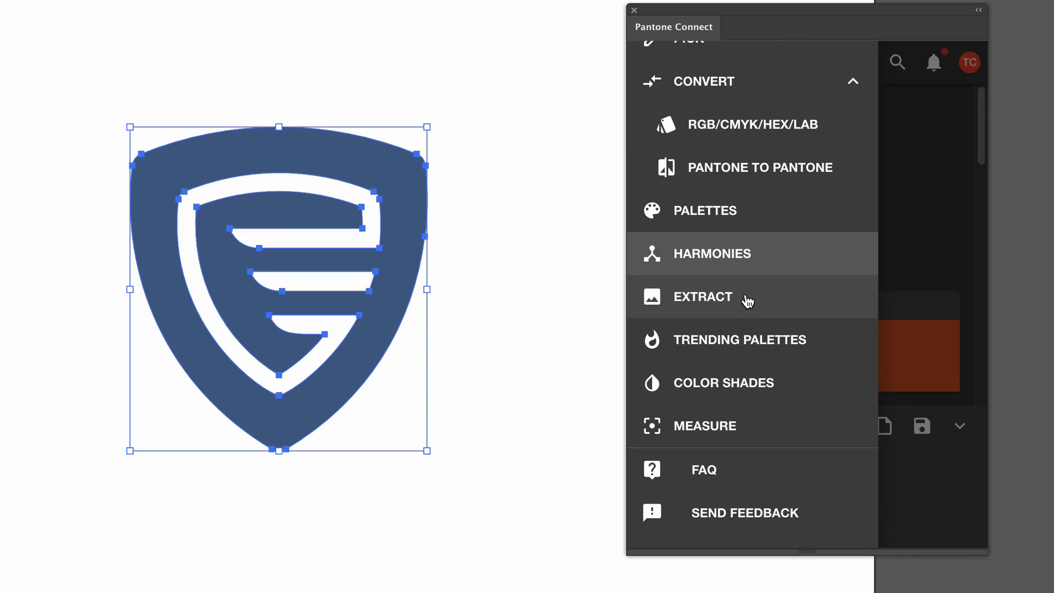
{"action": "left_click", "coordinate": [748, 300]}
{"action": "scroll", "coordinate": [828, 316], "scroll_direction": "down", "scroll_amount": 3}
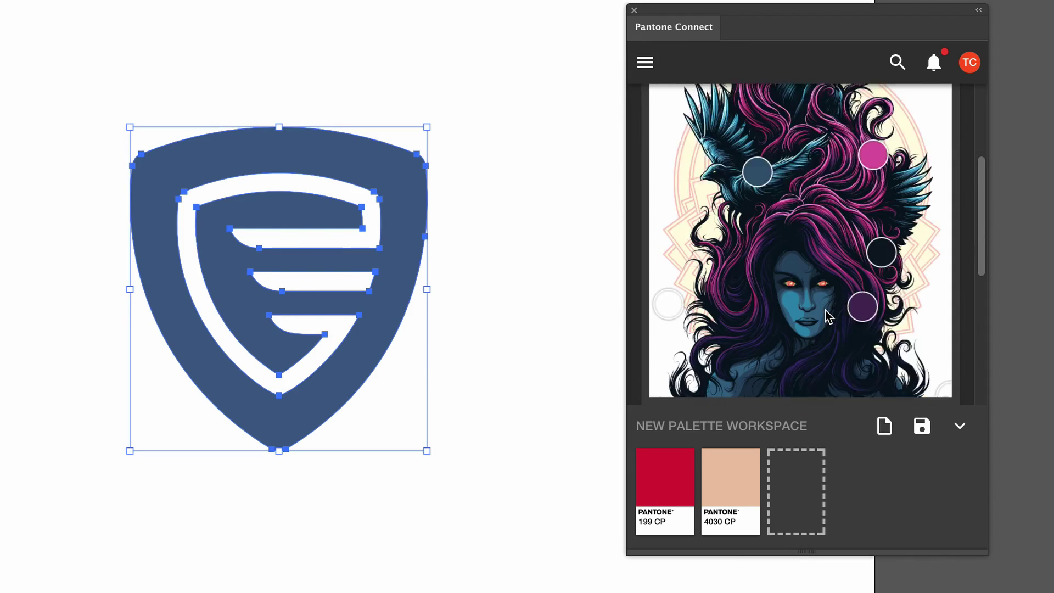
{"action": "scroll", "coordinate": [825, 311], "scroll_direction": "down", "scroll_amount": 5}
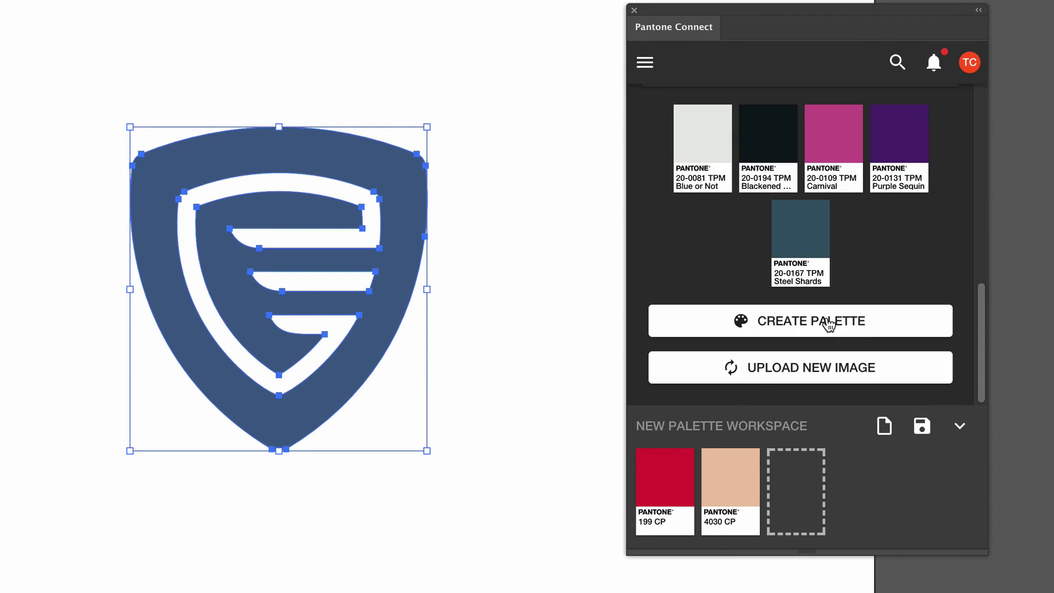
{"action": "left_click", "coordinate": [849, 378]}
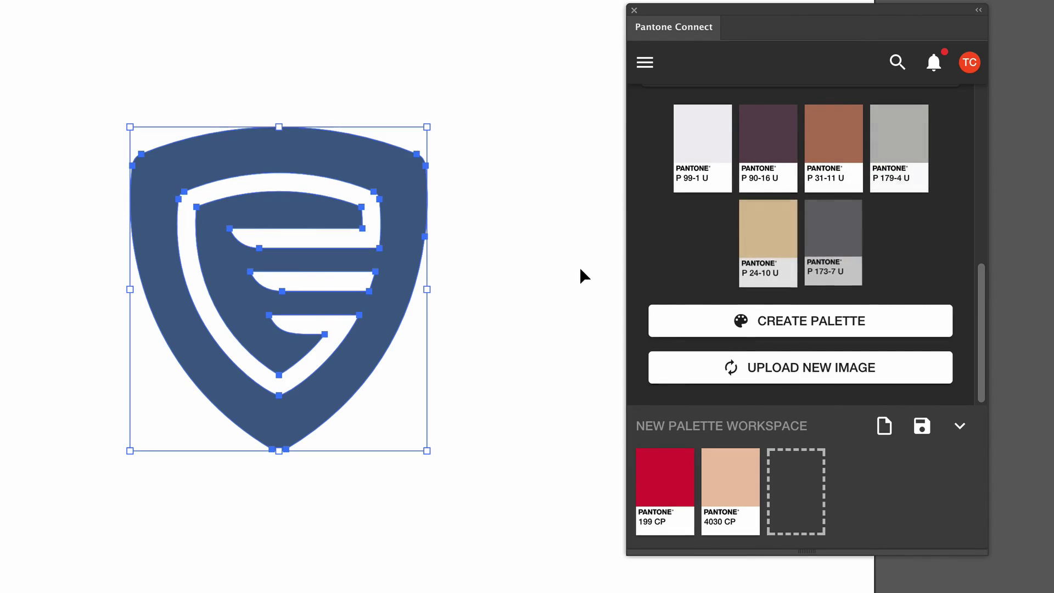
{"action": "scroll", "coordinate": [904, 288], "scroll_direction": "up", "scroll_amount": 6}
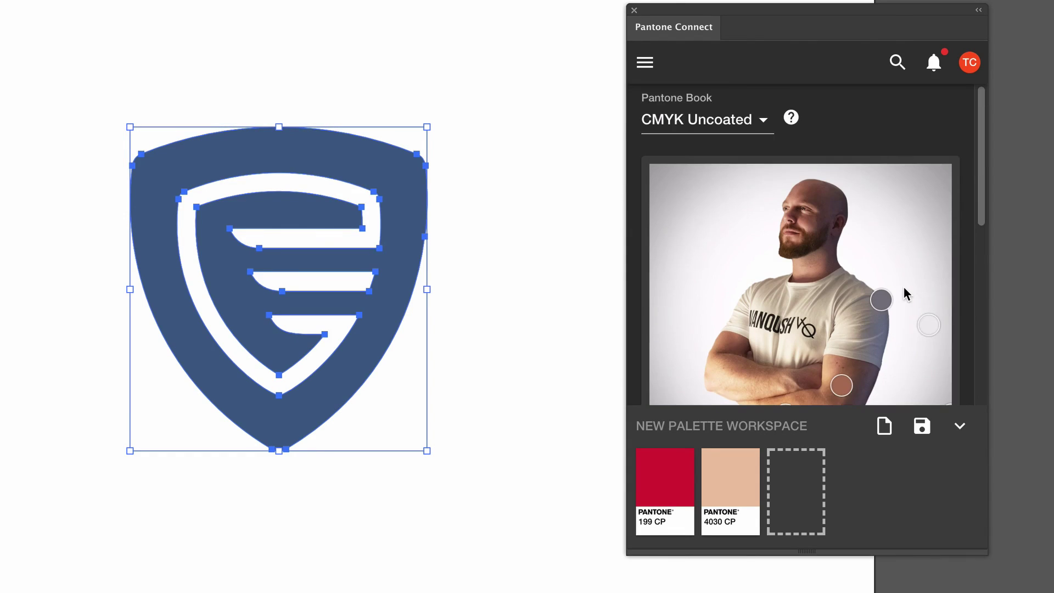
{"action": "scroll", "coordinate": [904, 288], "scroll_direction": "down", "scroll_amount": 2}
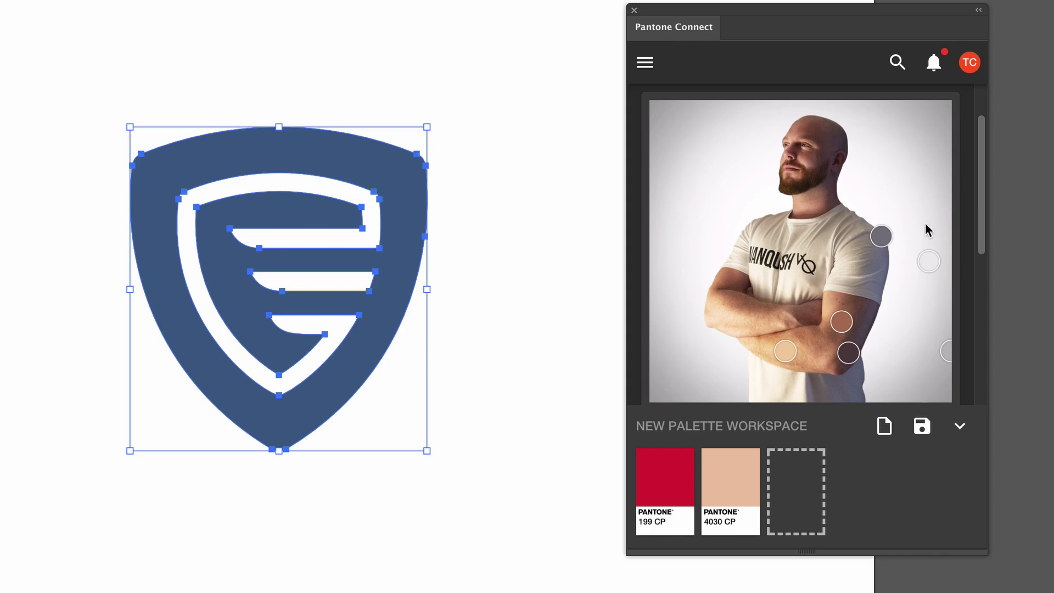
{"action": "scroll", "coordinate": [902, 246], "scroll_direction": "down", "scroll_amount": 1}
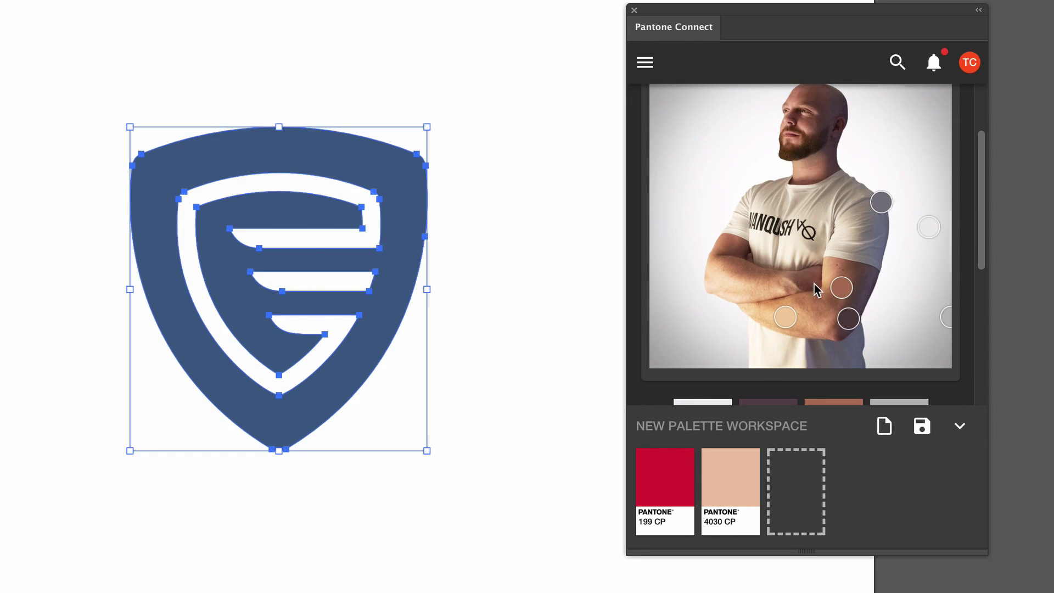
Move a sample point onto the crossed arms, then open and close the 4030 CP options
{"action": "left_click_drag", "start_coordinate": [844, 294], "coordinate": [739, 273]}
{"action": "scroll", "coordinate": [853, 283], "scroll_direction": "down", "scroll_amount": 3}
{"action": "scroll", "coordinate": [852, 284], "scroll_direction": "up", "scroll_amount": 3}
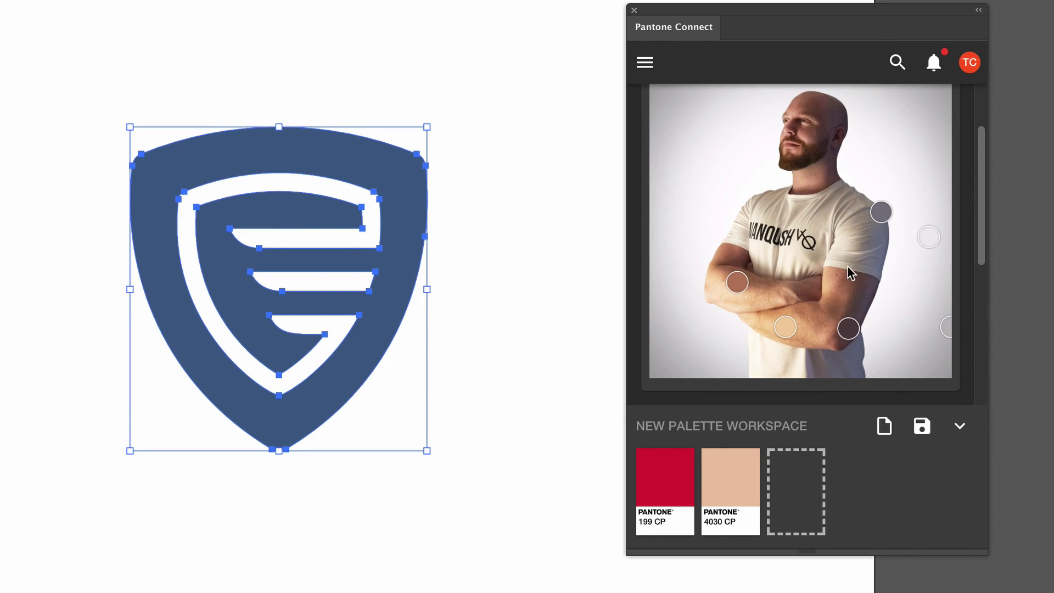
{"action": "scroll", "coordinate": [845, 275], "scroll_direction": "down", "scroll_amount": 3}
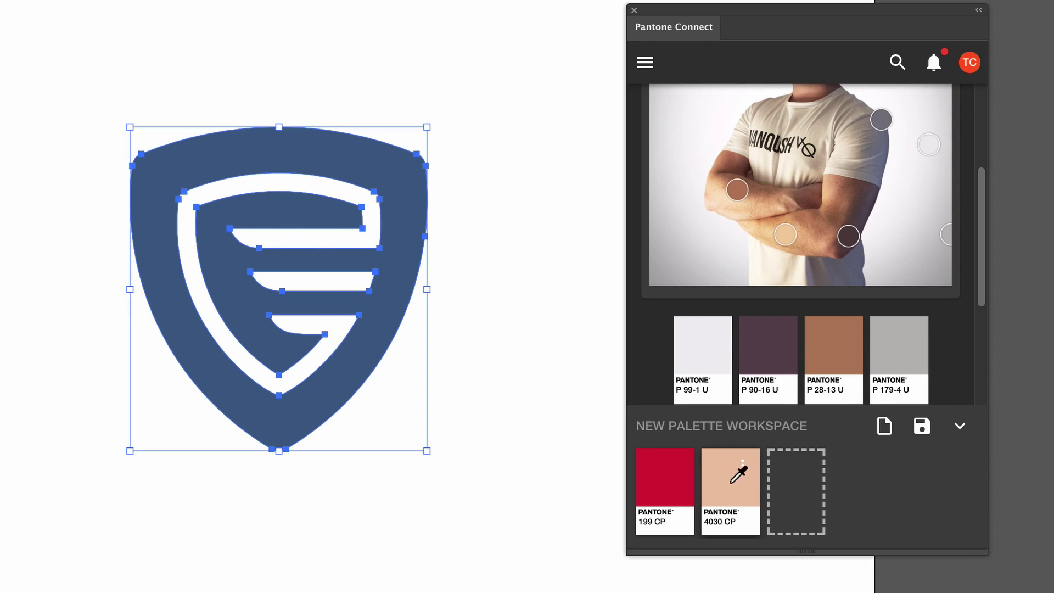
{"action": "left_click", "coordinate": [742, 468]}
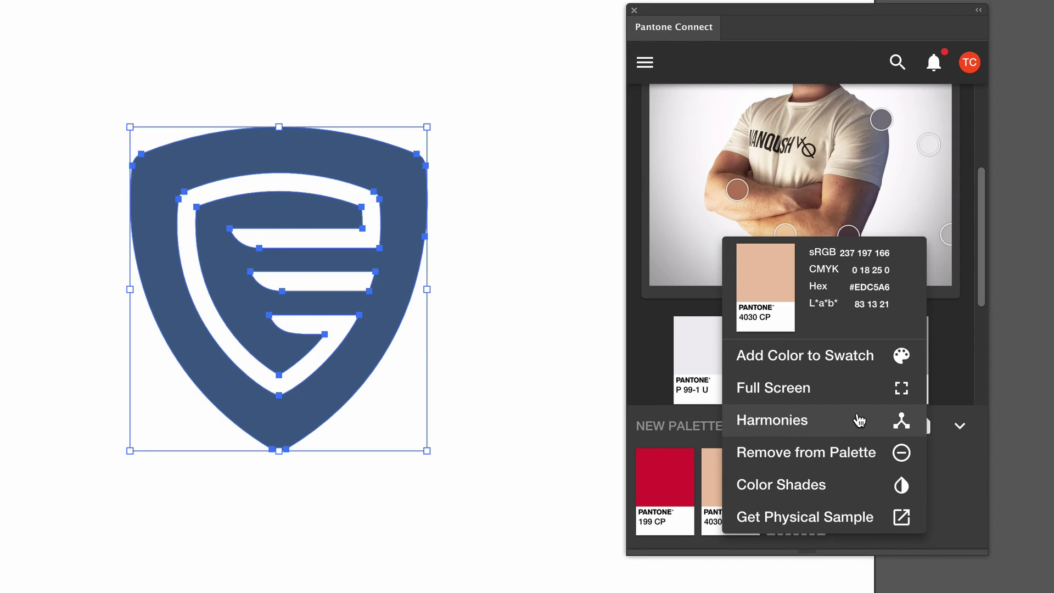
{"action": "left_click", "coordinate": [967, 501]}
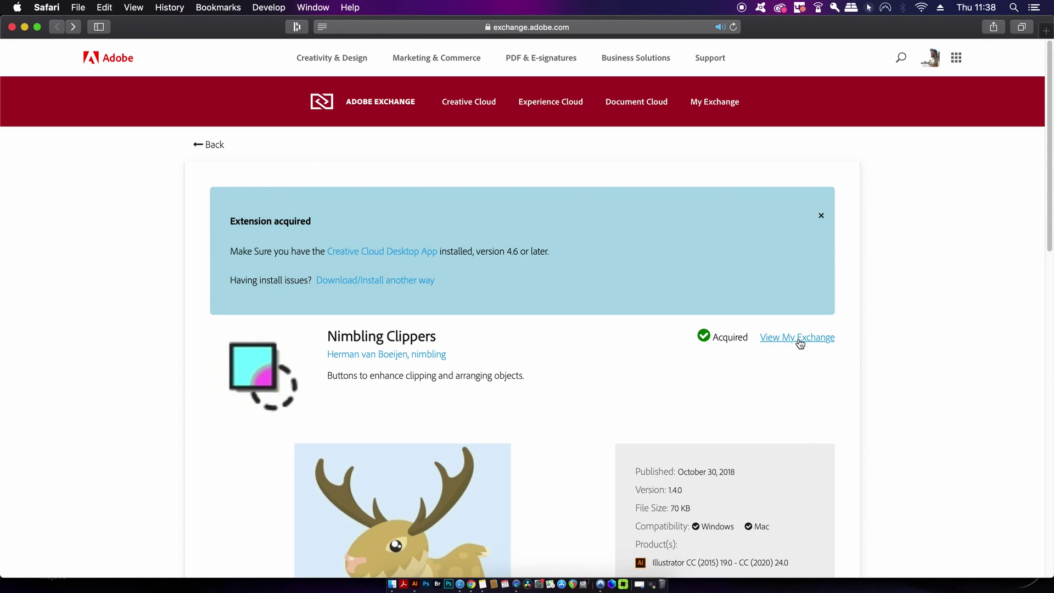
In My Exchange, check that Nimbling Clippers lives under Window > Extensions, then dismiss it
{"action": "scroll", "coordinate": [826, 376], "scroll_direction": "down", "scroll_amount": 4}
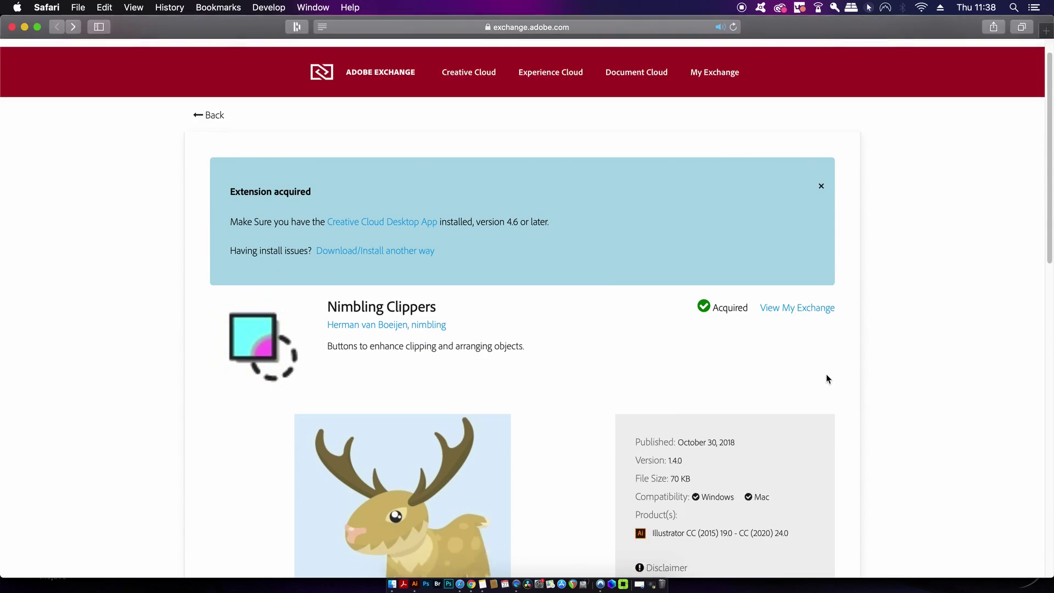
{"action": "left_click", "coordinate": [808, 246]}
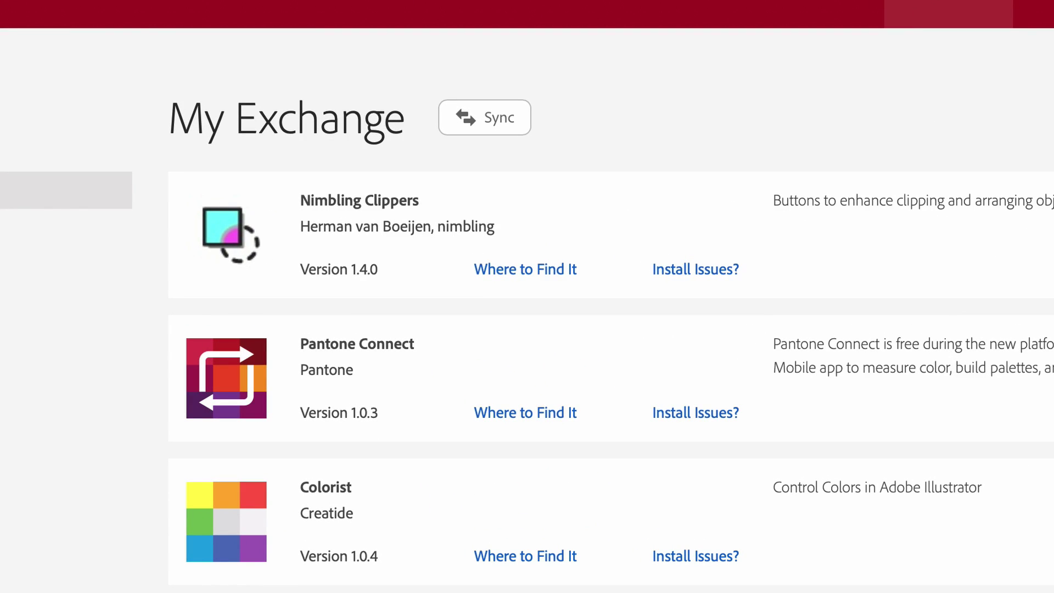
{"action": "left_click", "coordinate": [515, 281]}
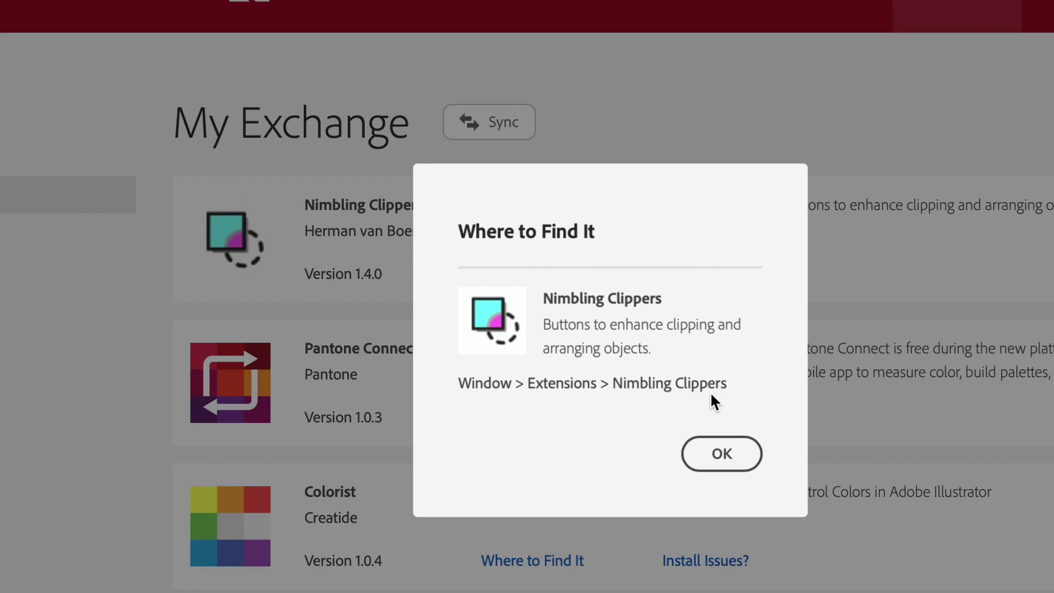
{"action": "left_click", "coordinate": [734, 456]}
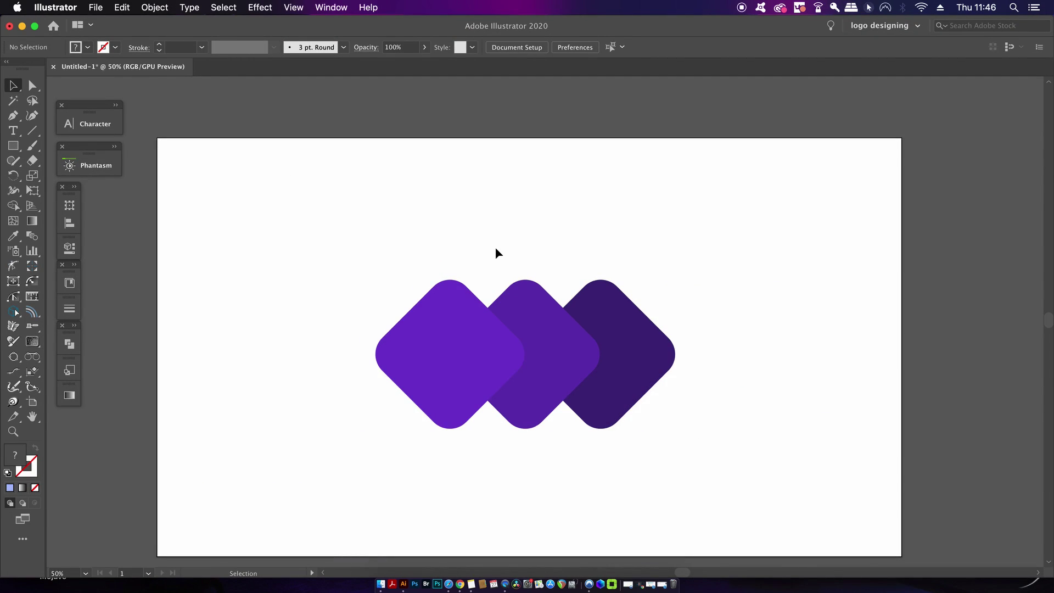
{"action": "scroll", "coordinate": [521, 222], "scroll_direction": "down", "scroll_amount": 2}
{"action": "scroll", "coordinate": [522, 223], "scroll_direction": "right", "scroll_amount": 1}
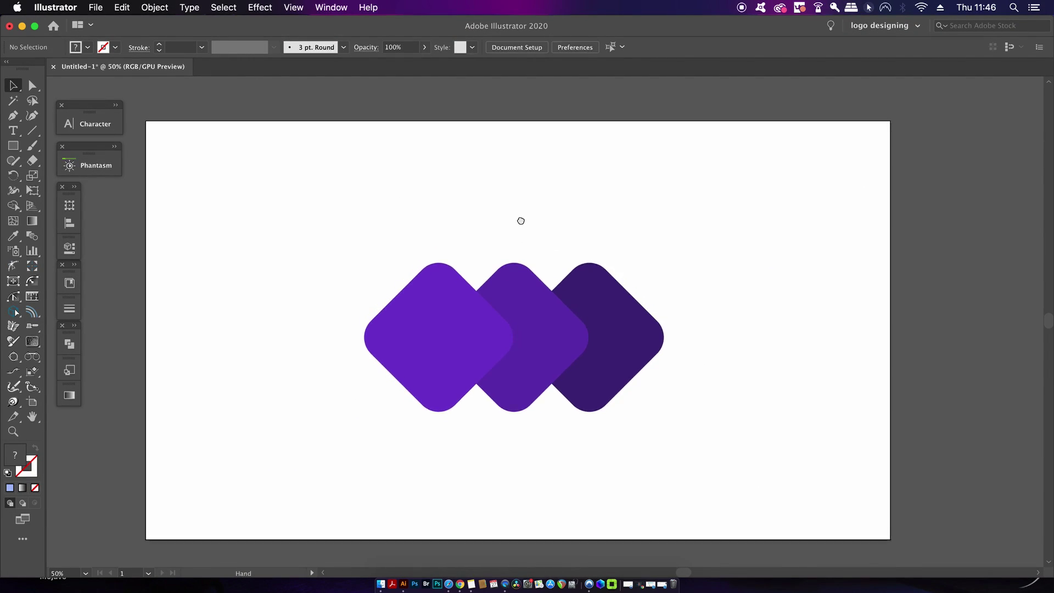
Open the Nimbling Clippers panel from Window > Extensions and dock it beside the artboard
{"action": "left_click", "coordinate": [360, 6]}
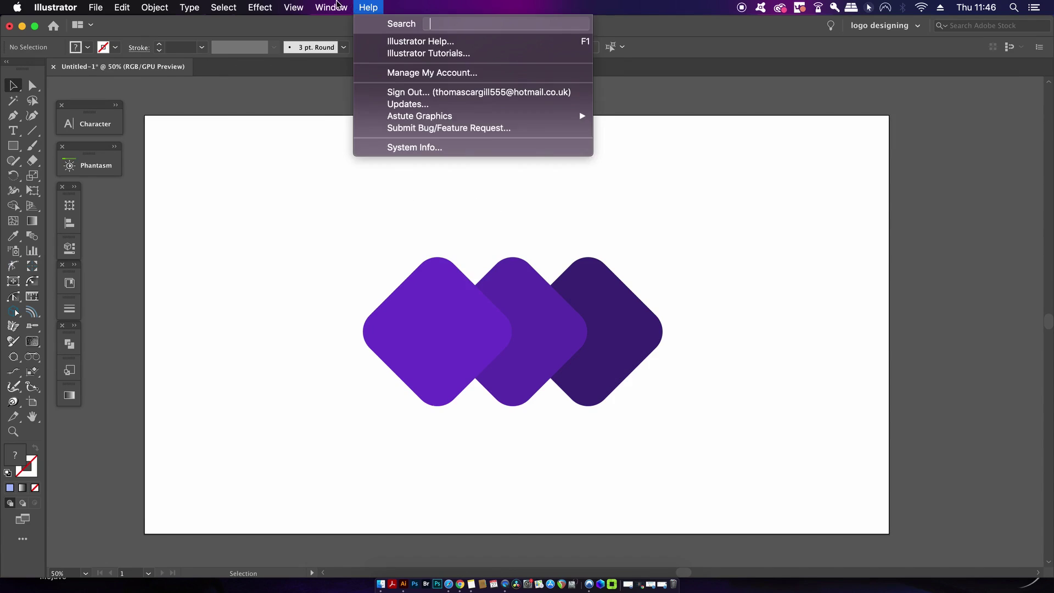
{"action": "mouse_move", "coordinate": [332, 7]}
{"action": "mouse_move", "coordinate": [345, 85]}
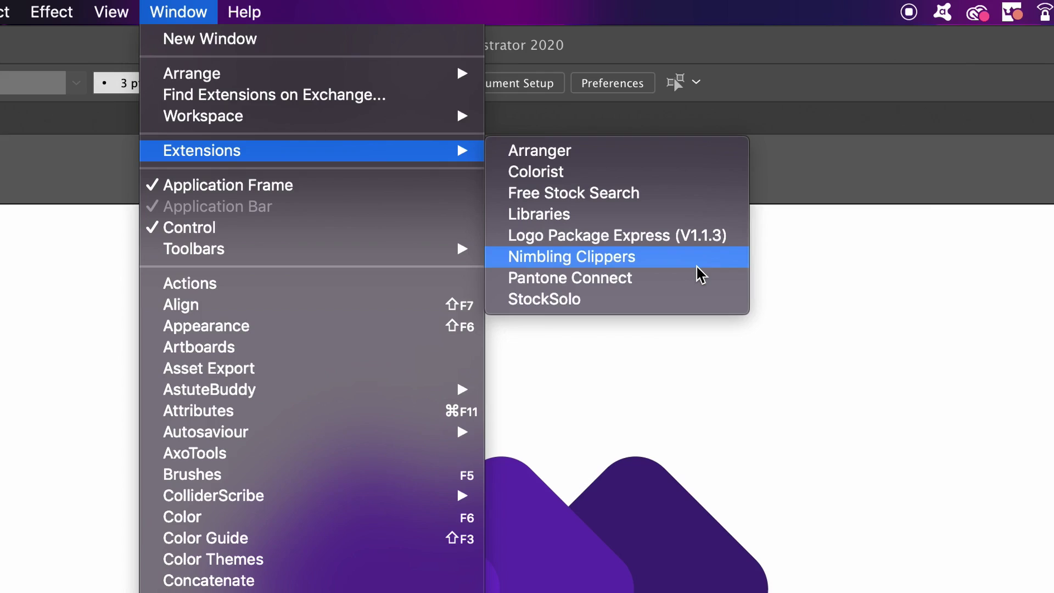
{"action": "left_click", "coordinate": [696, 266]}
{"action": "left_click_drag", "start_coordinate": [409, 204], "coordinate": [1053, 271]}
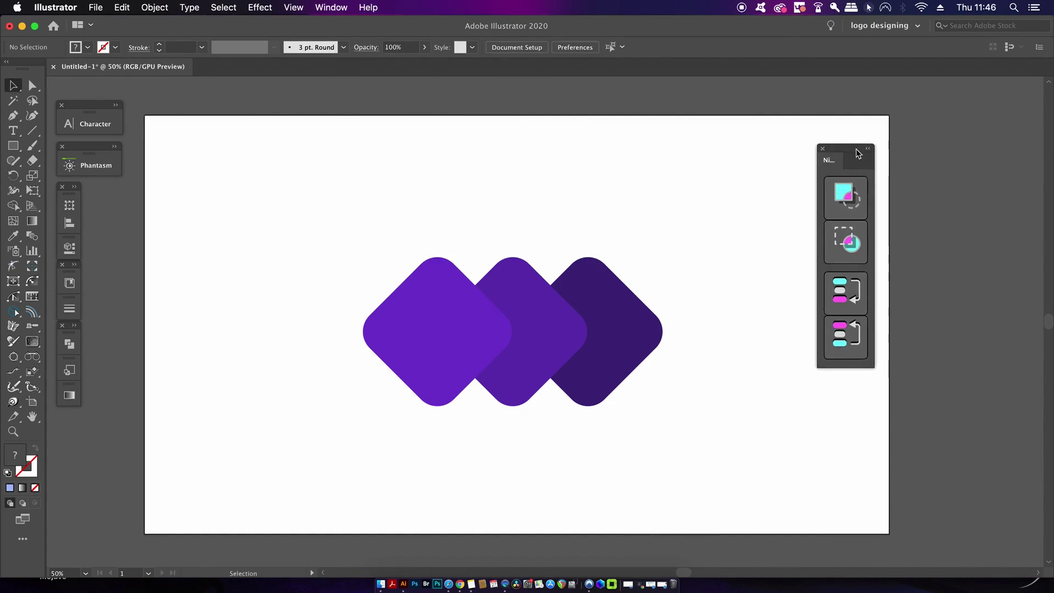
{"action": "left_click_drag", "start_coordinate": [858, 153], "coordinate": [941, 124]}
{"action": "left_click", "coordinate": [952, 122]}
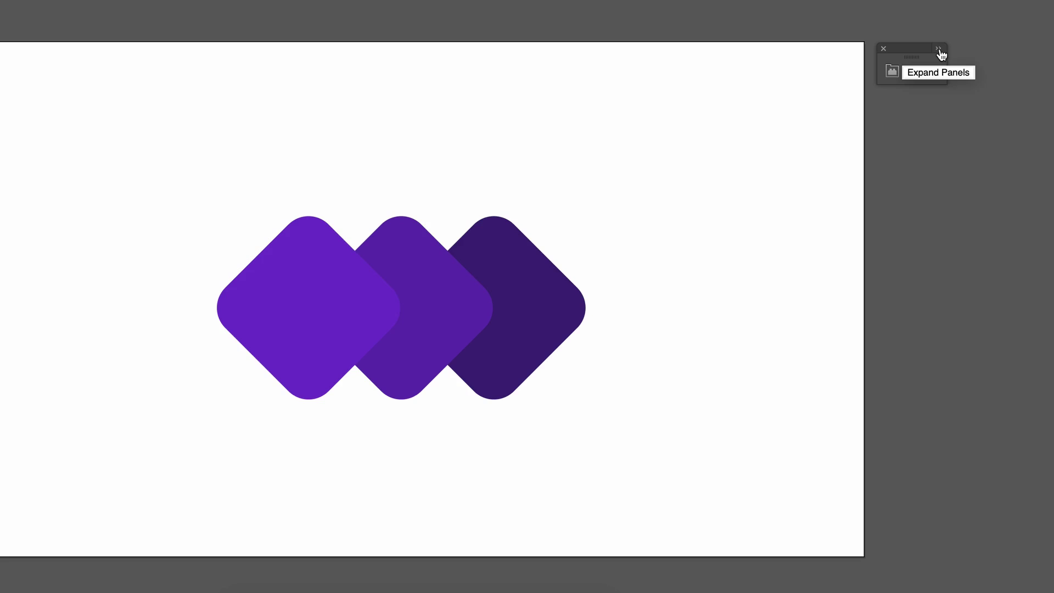
{"action": "left_click", "coordinate": [940, 50]}
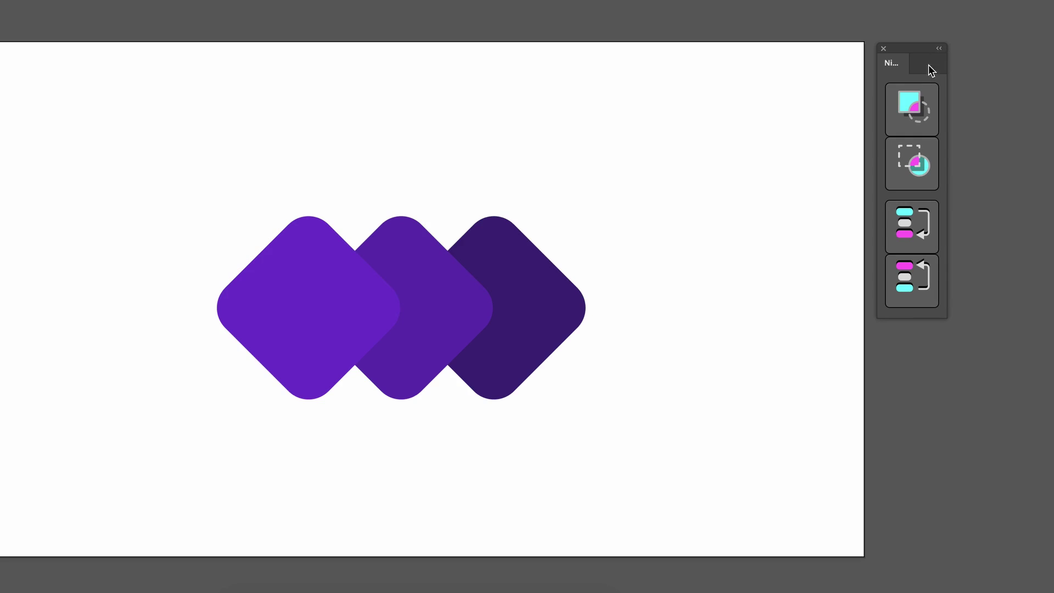
Select the three diamonds and cycle their stacking orders until each overlaps its right neighbour
{"action": "left_click_drag", "start_coordinate": [271, 186], "coordinate": [697, 424]}
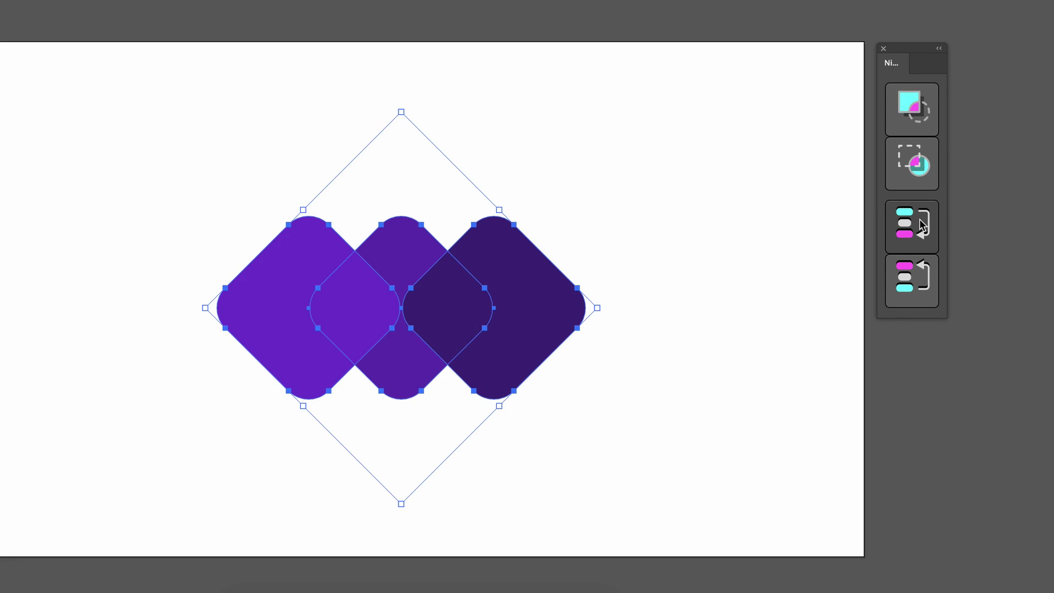
{"action": "left_click", "coordinate": [921, 237]}
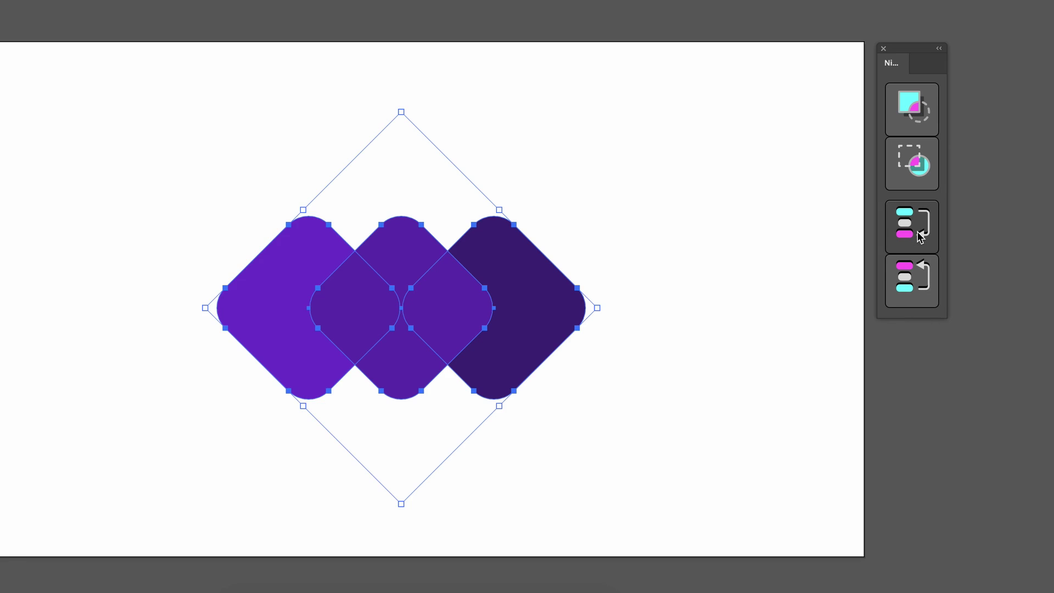
{"action": "left_click", "coordinate": [920, 237]}
{"action": "left_click", "coordinate": [921, 237]}
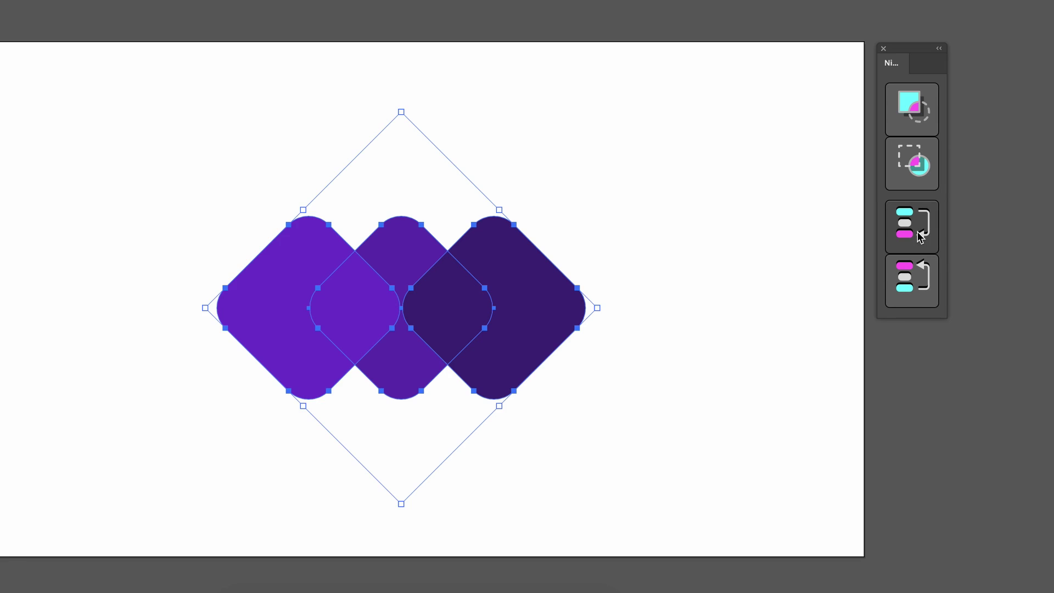
{"action": "left_click", "coordinate": [921, 237]}
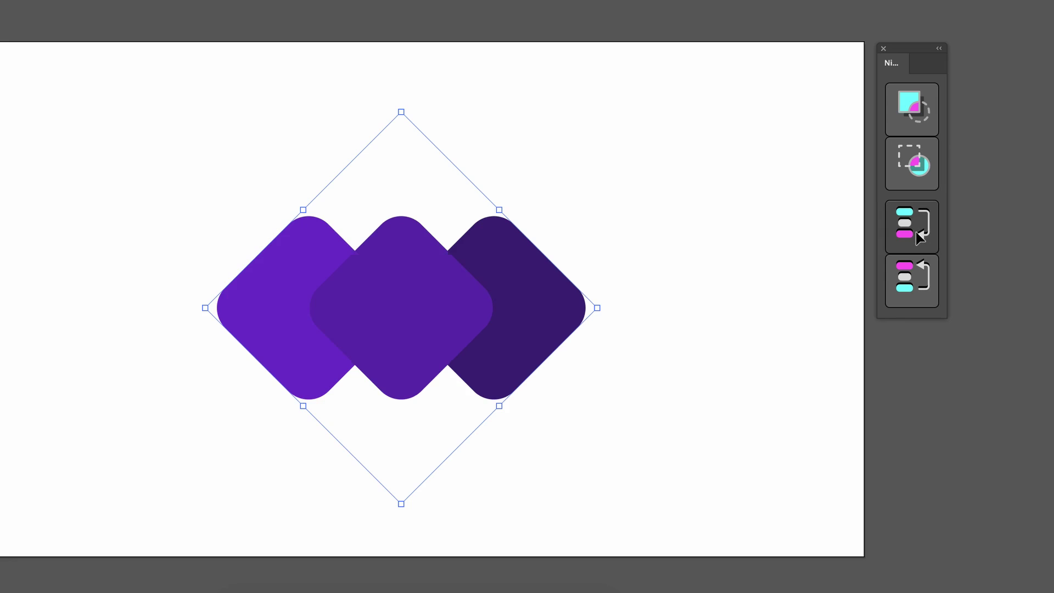
{"action": "left_click", "coordinate": [920, 238]}
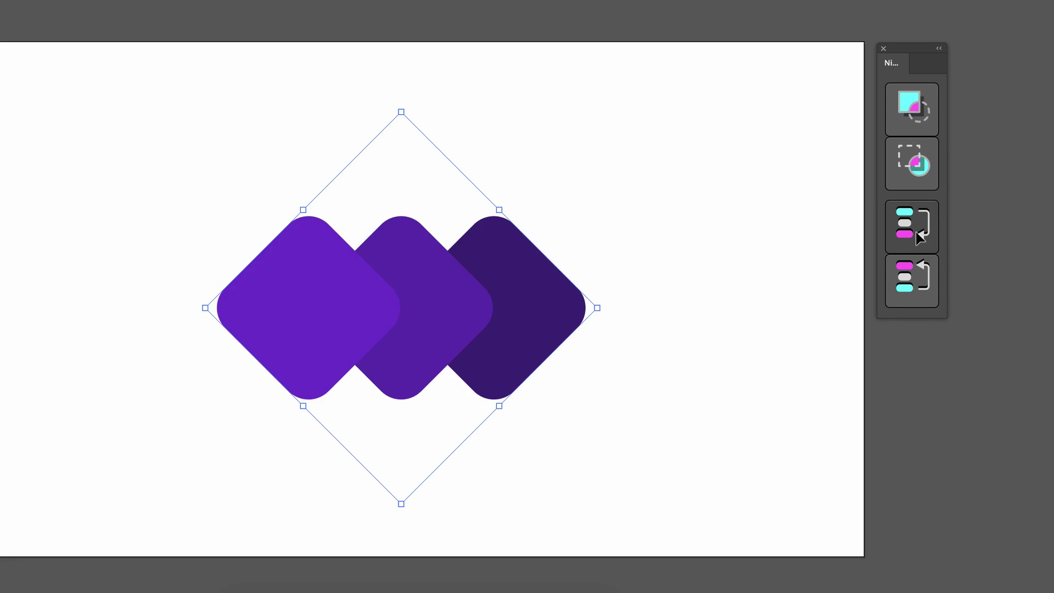
{"action": "left_click", "coordinate": [923, 285]}
{"action": "left_click", "coordinate": [923, 286]}
{"action": "left_click", "coordinate": [923, 285]}
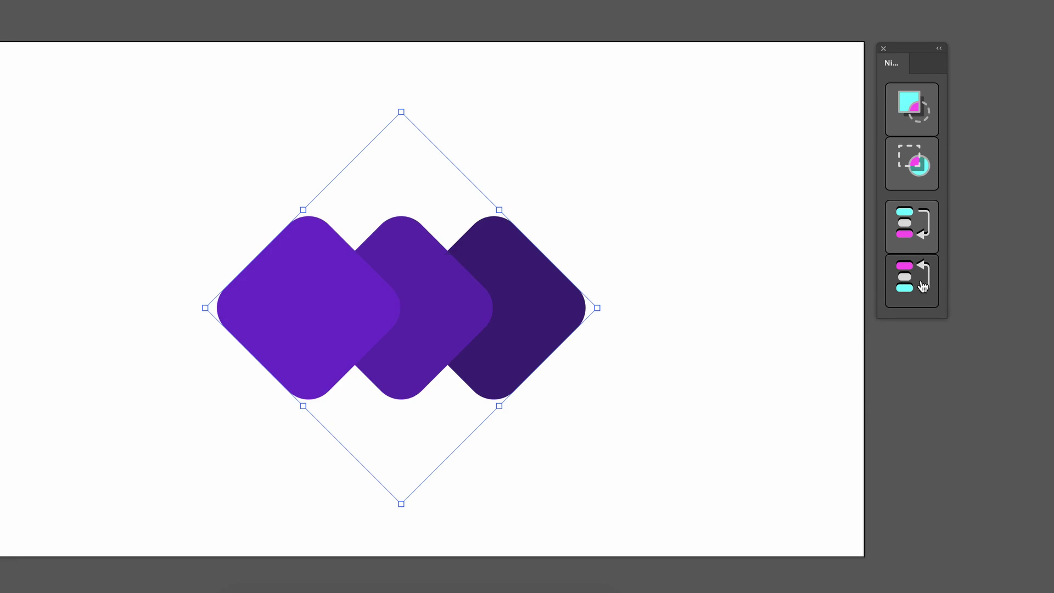
Clip the diamonds inside the top diamond with Nimbling Clippers, reposition the mask and deselect
{"action": "left_click", "coordinate": [904, 123]}
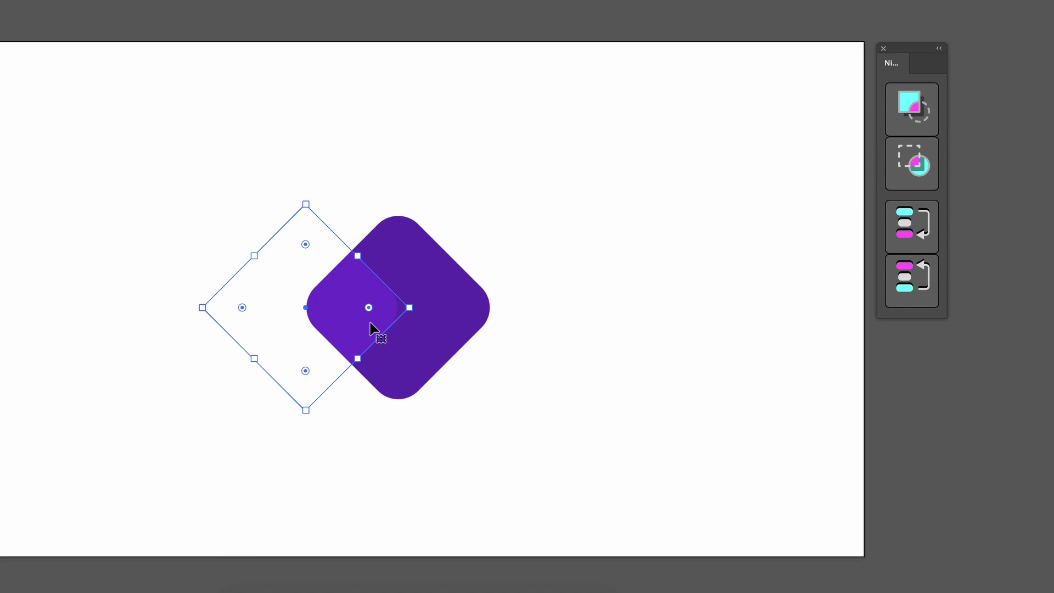
{"action": "left_click_drag", "start_coordinate": [369, 329], "coordinate": [525, 286]}
{"action": "left_click_drag", "start_coordinate": [466, 306], "coordinate": [416, 347]}
{"action": "left_click", "coordinate": [538, 405]}
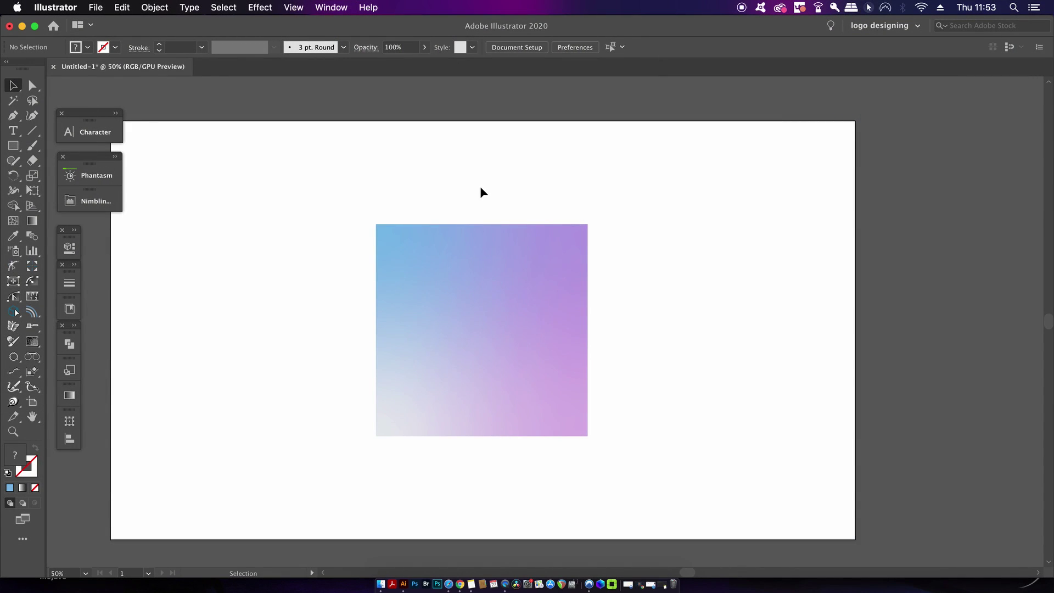
Open the Nimbling 30 SSR extension panel and dock it beside the artboard
{"action": "left_click", "coordinate": [331, 7]}
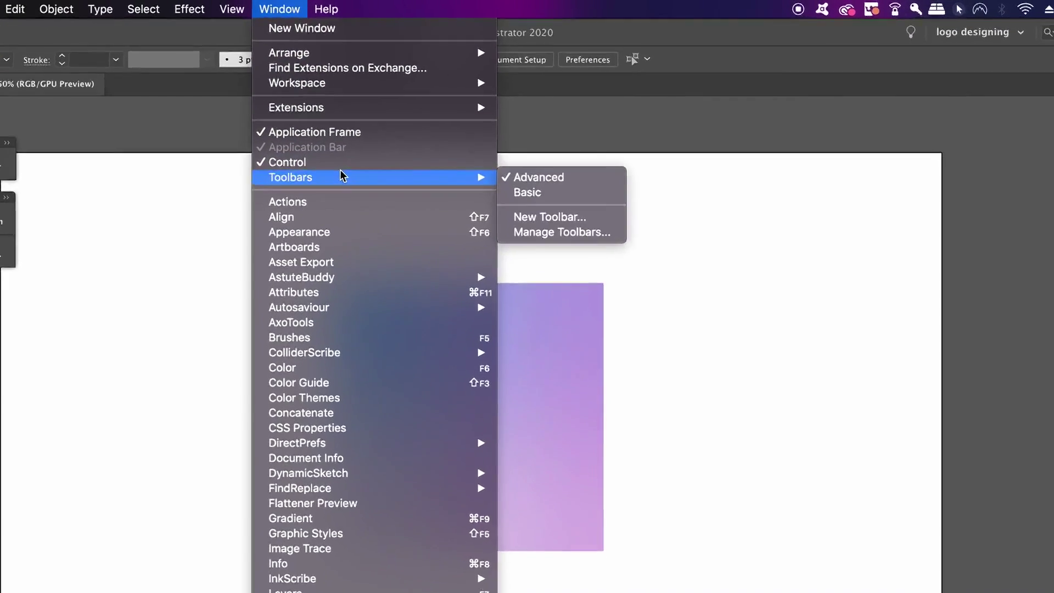
{"action": "mouse_move", "coordinate": [387, 84]}
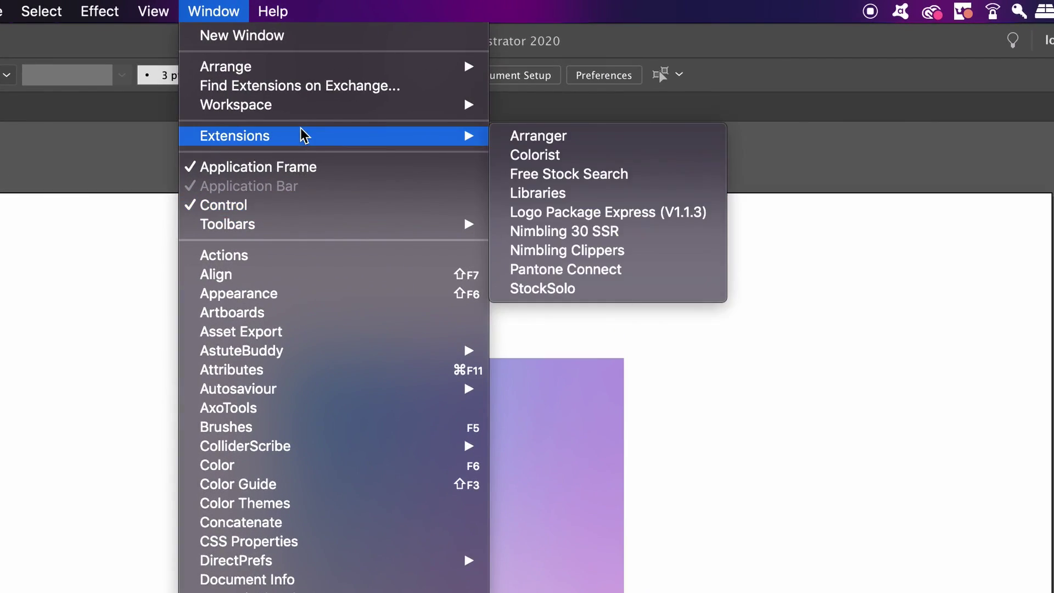
{"action": "left_click", "coordinate": [681, 236]}
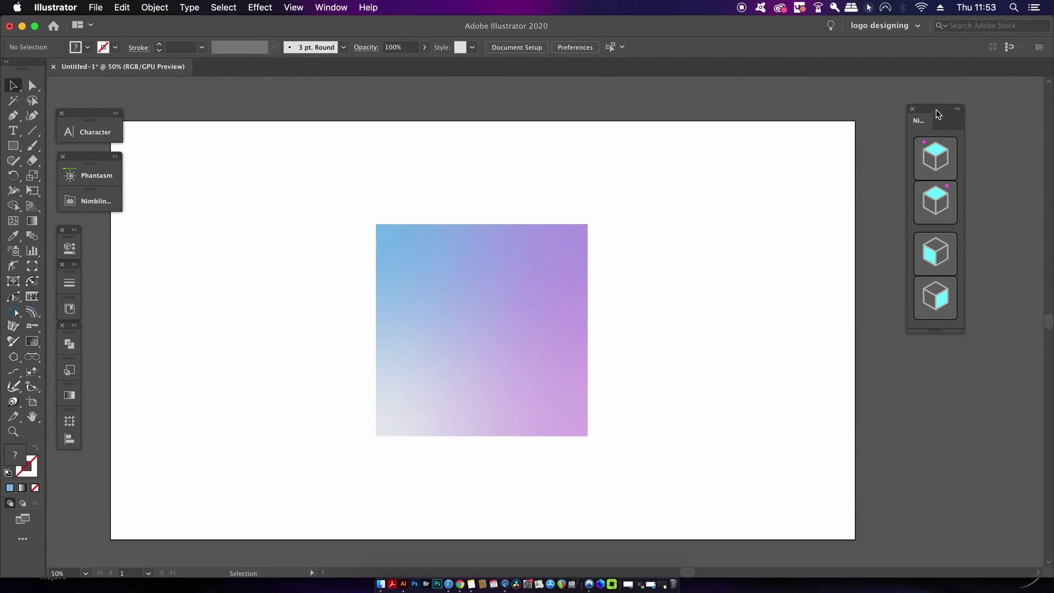
{"action": "left_click_drag", "start_coordinate": [939, 114], "coordinate": [819, 147]}
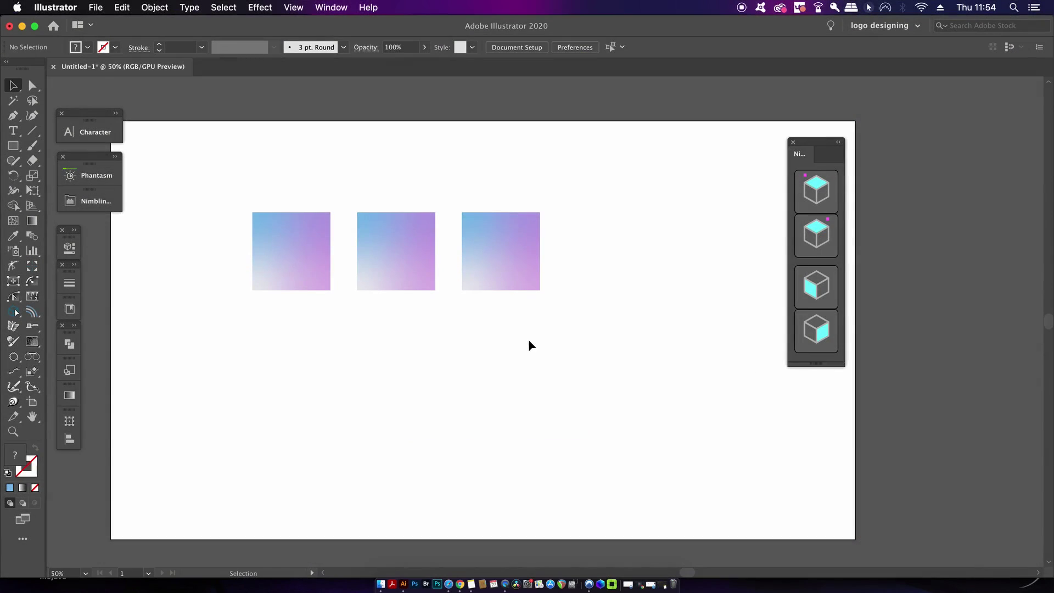
Make the three gradient squares the isometric top, left and right faces
{"action": "left_click", "coordinate": [322, 278]}
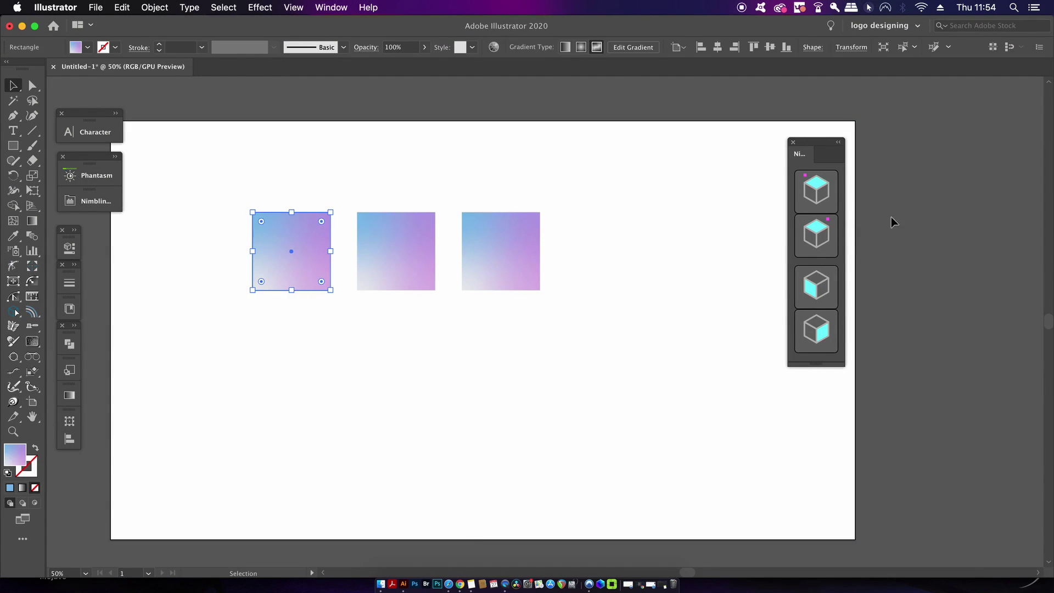
{"action": "left_click", "coordinate": [839, 195]}
{"action": "left_click", "coordinate": [433, 254]}
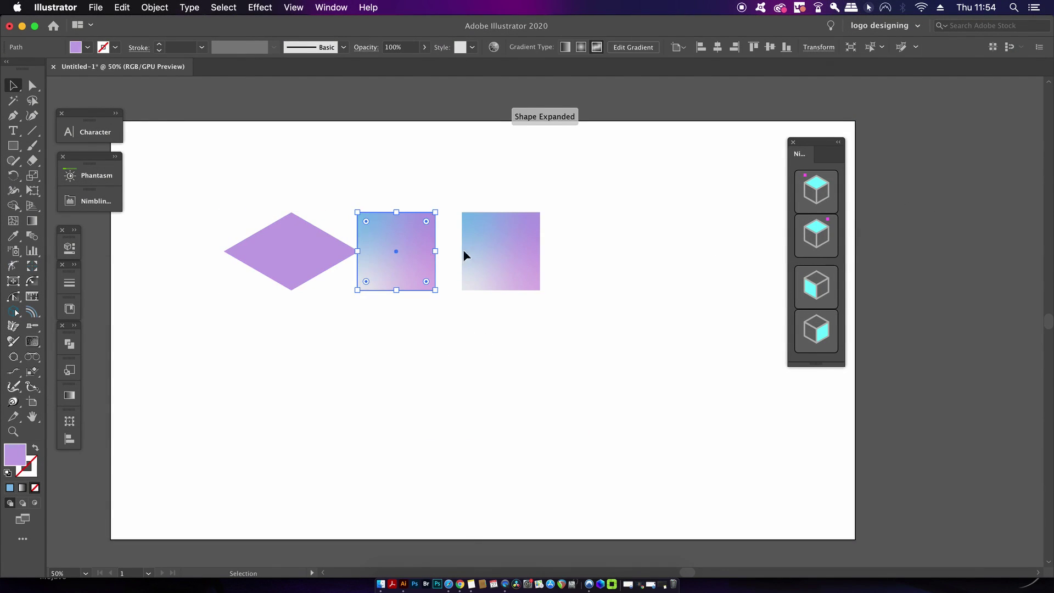
{"action": "left_click", "coordinate": [827, 294]}
{"action": "left_click", "coordinate": [520, 264]}
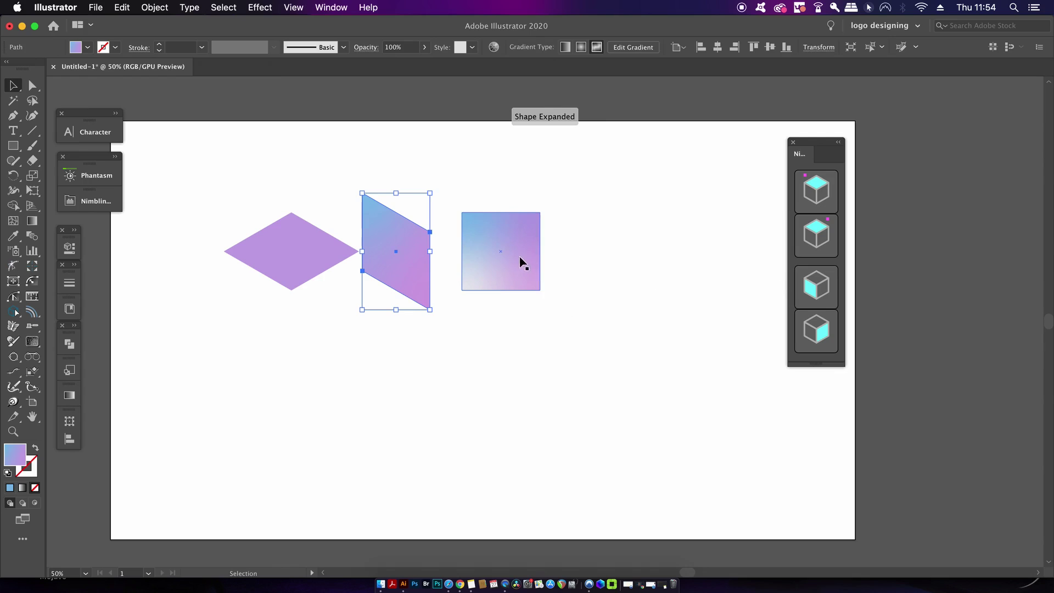
{"action": "left_click", "coordinate": [810, 330]}
Move the two side faces under the top face to complete the cube
{"action": "left_click_drag", "start_coordinate": [376, 281], "coordinate": [273, 329]}
{"action": "left_click_drag", "start_coordinate": [478, 270], "coordinate": [302, 322]}
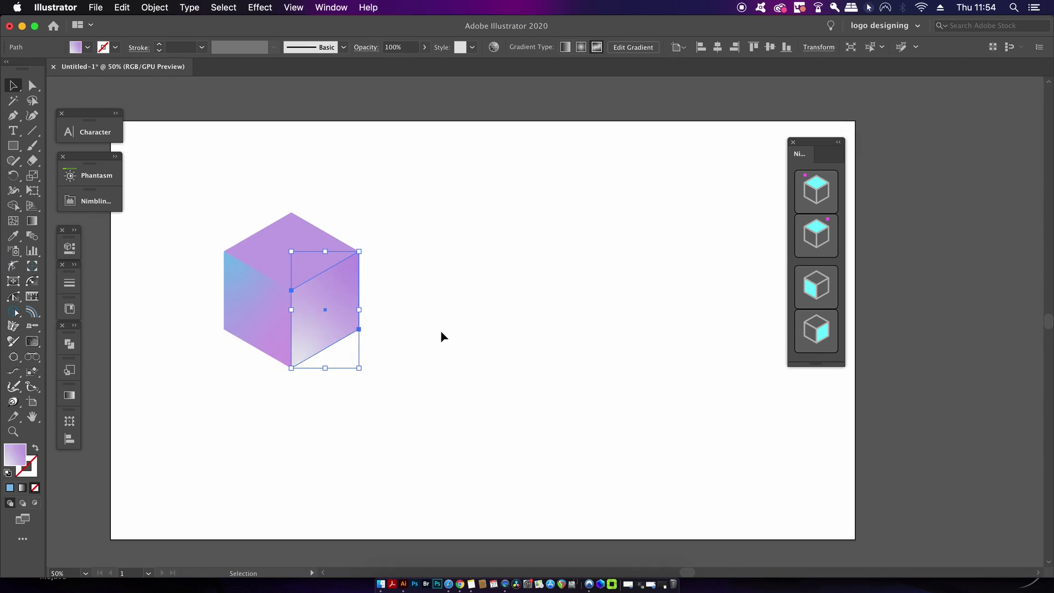
{"action": "left_click", "coordinate": [483, 311]}
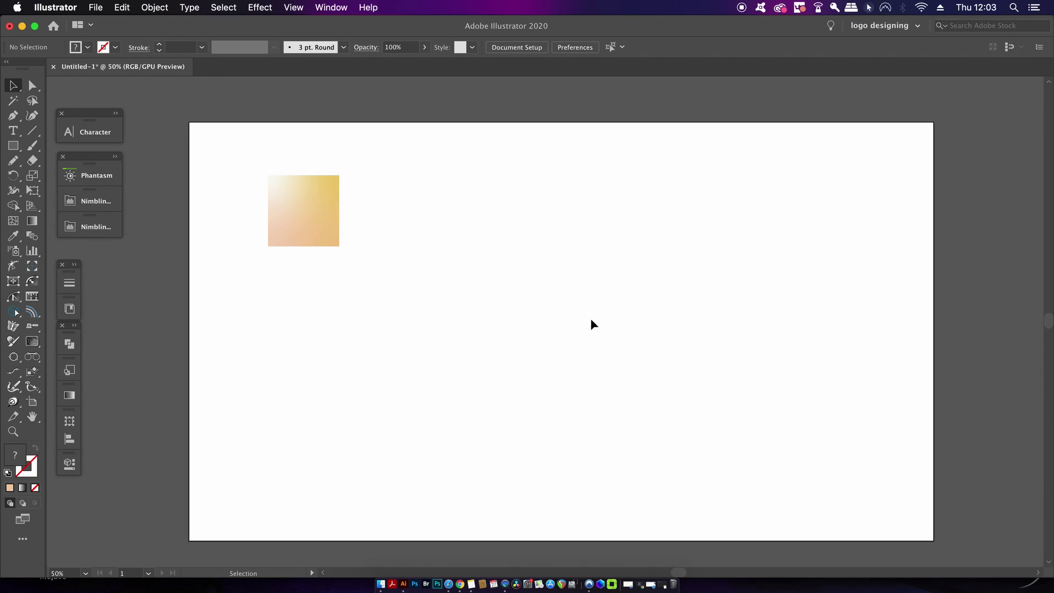
Open the Griddder grid-making extension
{"action": "left_click", "coordinate": [341, 7]}
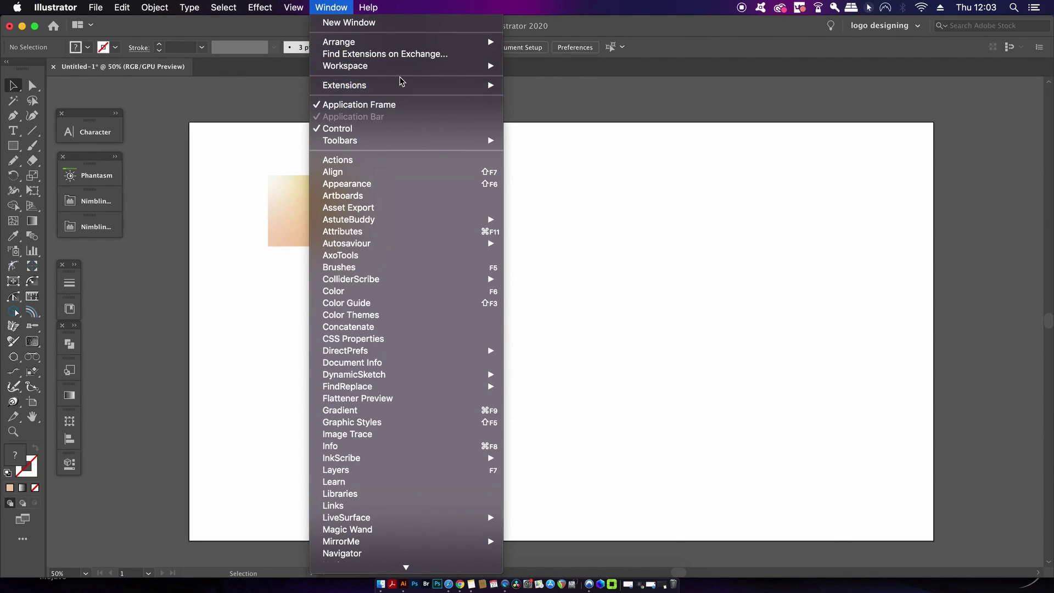
{"action": "mouse_move", "coordinate": [400, 87]}
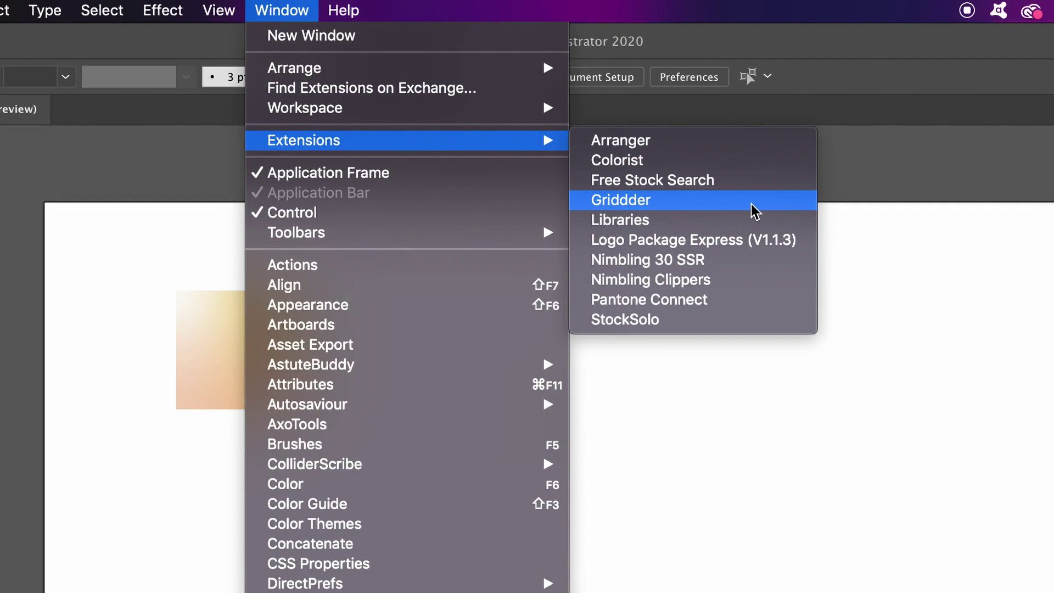
{"action": "left_click", "coordinate": [753, 206]}
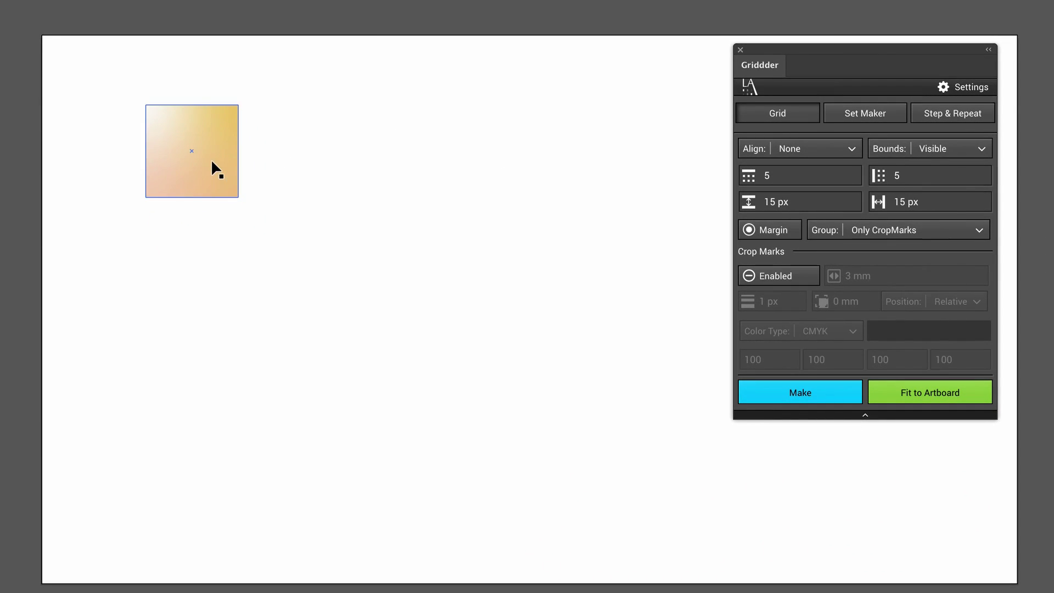
Turn the gradient square into a 4×4 grid of copies with 10 px gaps
{"action": "left_click", "coordinate": [212, 165]}
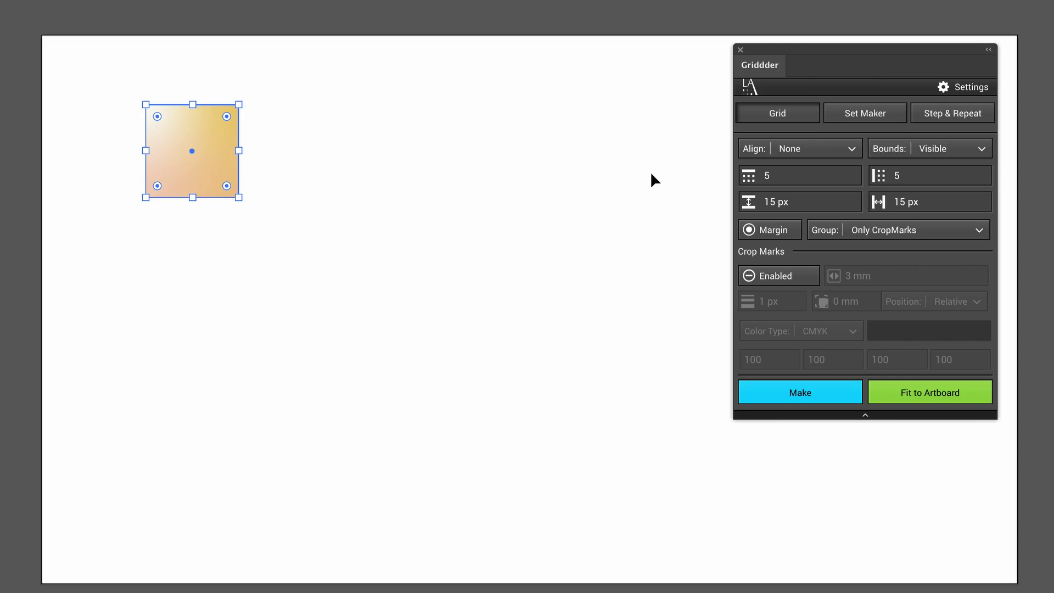
{"action": "left_click", "coordinate": [757, 176]}
{"action": "key", "text": "Tab"}
{"action": "key", "text": "Tab"}
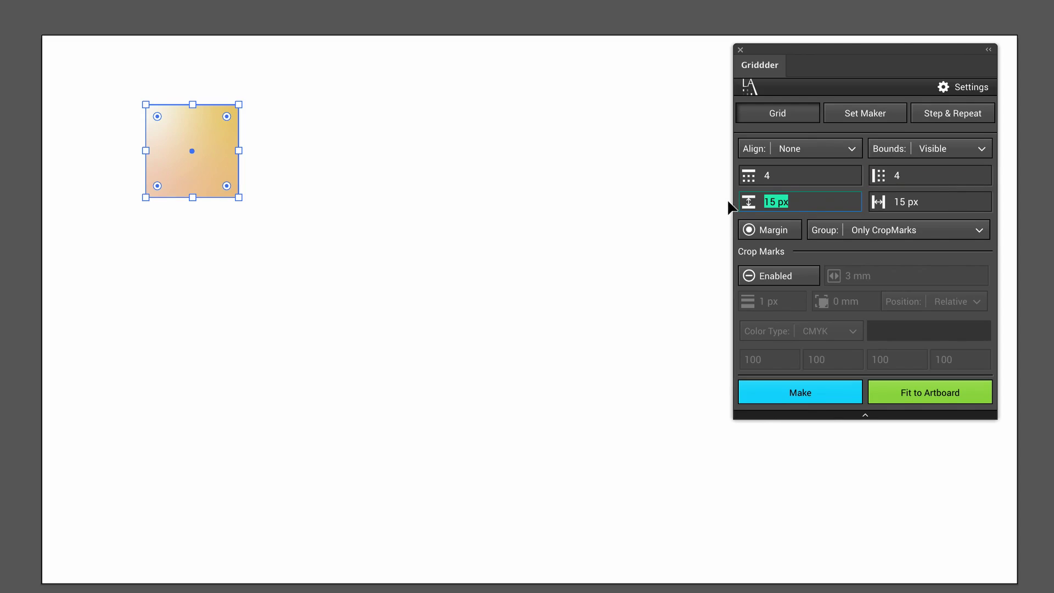
{"action": "type", "text": "10"}
{"action": "key", "text": "Tab"}
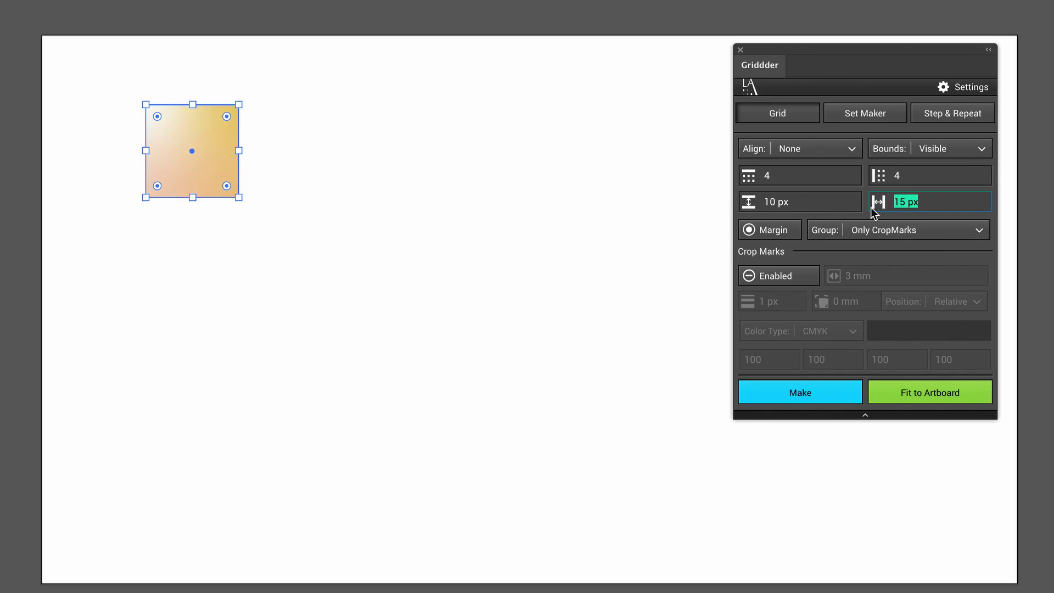
{"action": "type", "text": "10"}
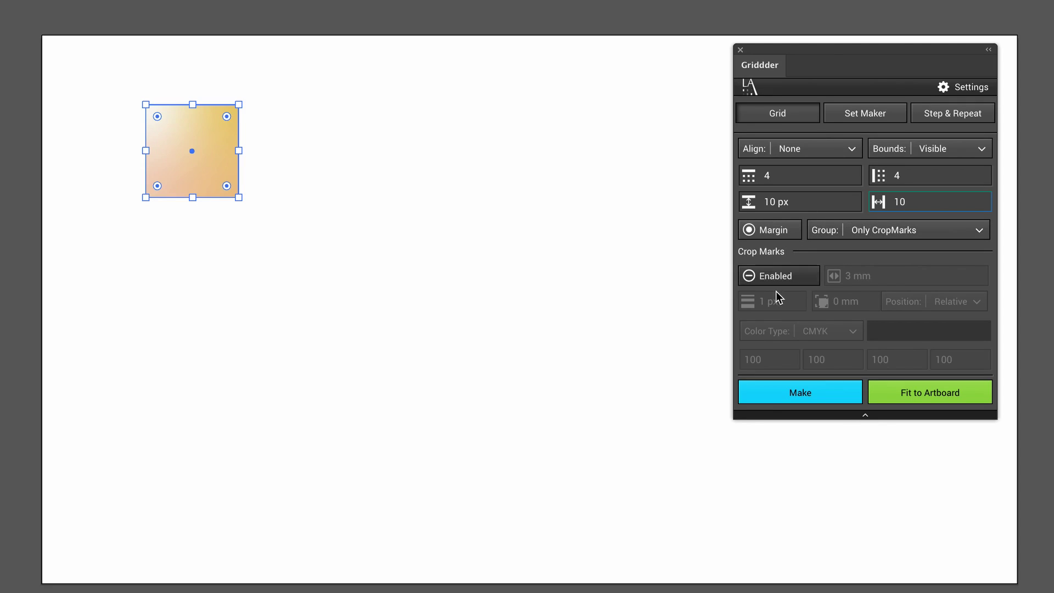
{"action": "left_click", "coordinate": [787, 391]}
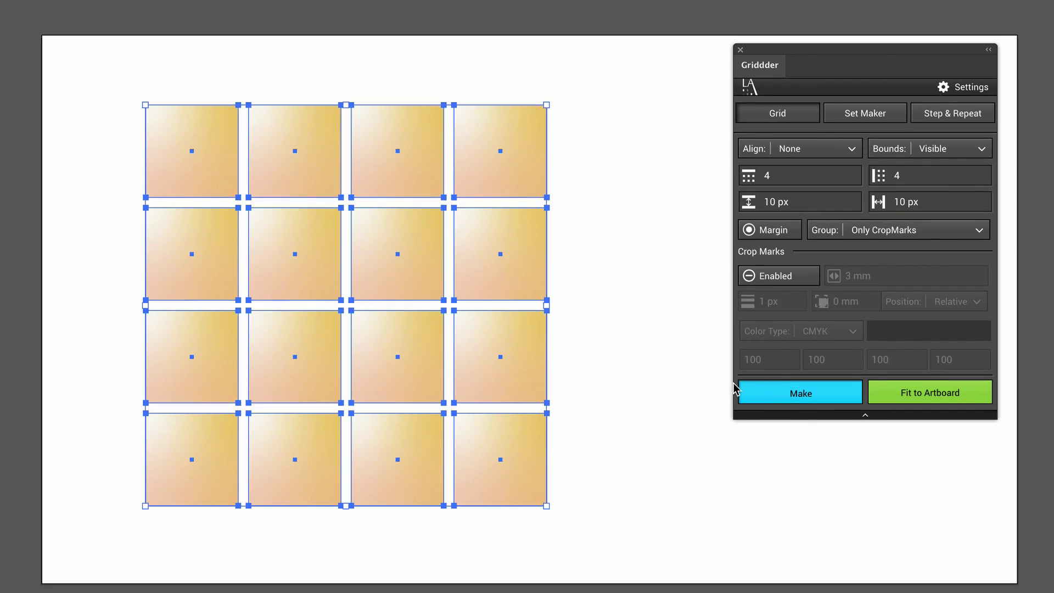
{"action": "left_click", "coordinate": [623, 243]}
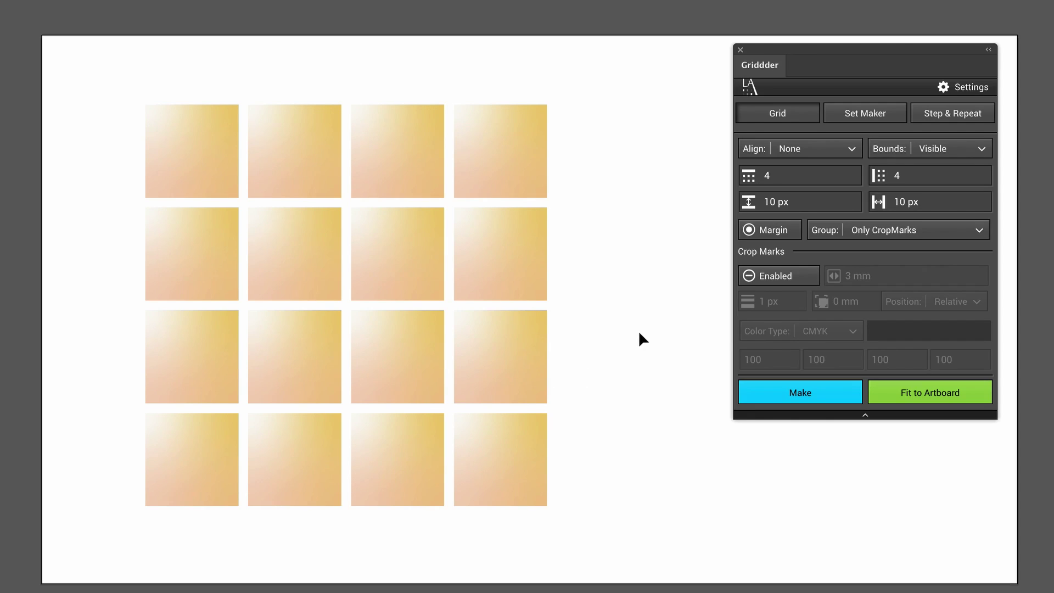
Undo the 4×4 grid and use Griddder's Fit to Artboard to fill the artboard with square copies
{"action": "key", "text": "ctrl+z"}
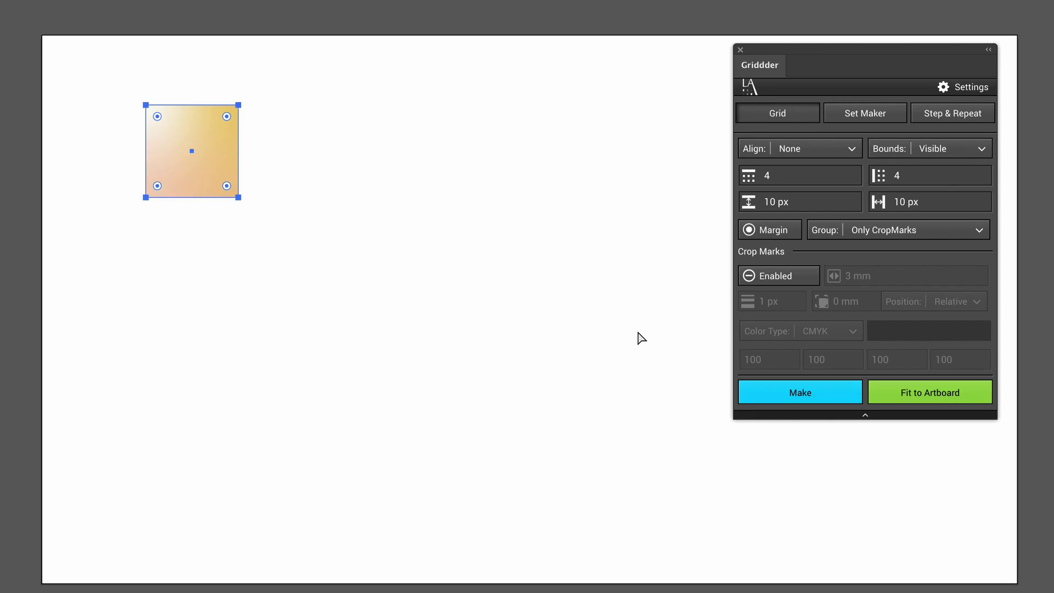
{"action": "left_click", "coordinate": [187, 130]}
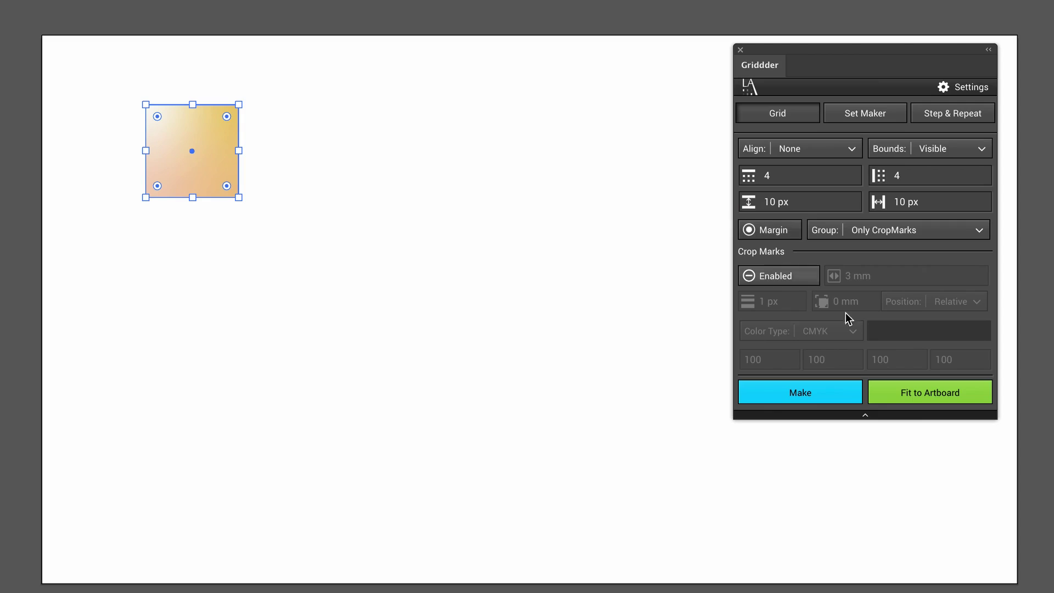
{"action": "left_click", "coordinate": [919, 393]}
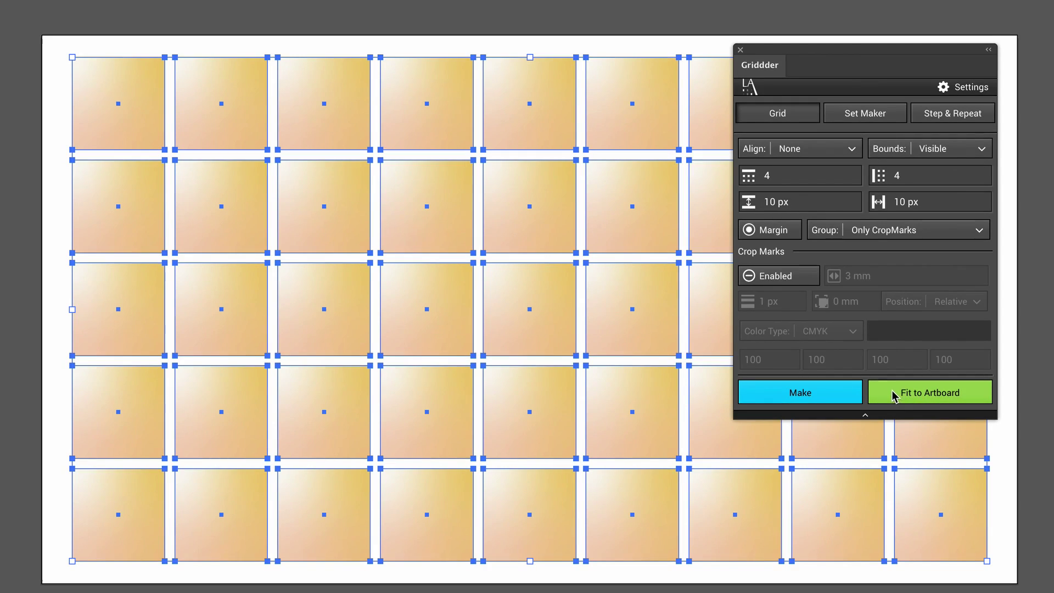
{"action": "left_click_drag", "start_coordinate": [591, 98], "coordinate": [497, 97]}
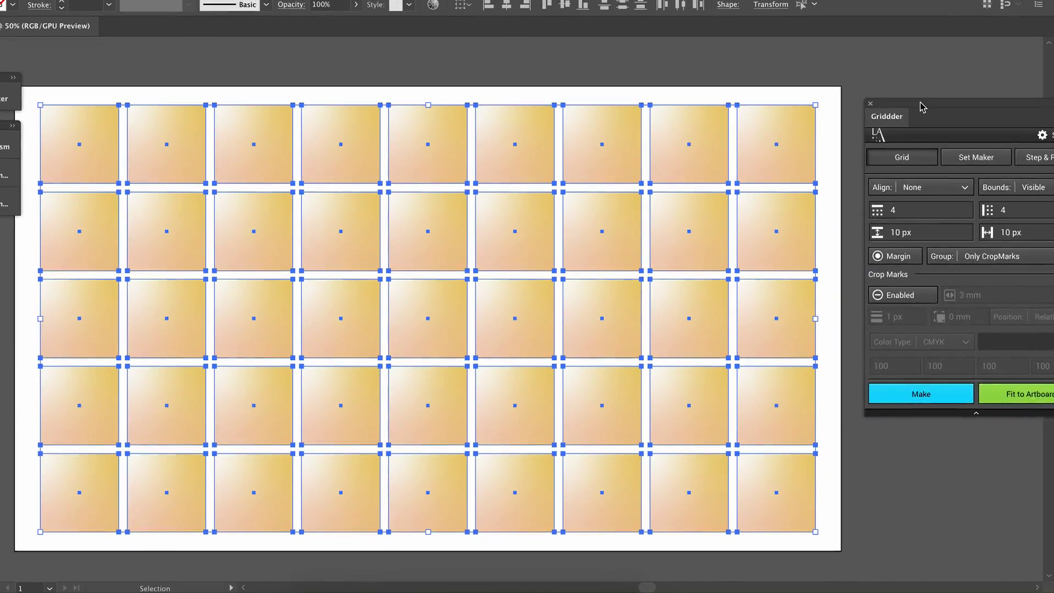
{"action": "left_click_drag", "start_coordinate": [918, 106], "coordinate": [877, 104]}
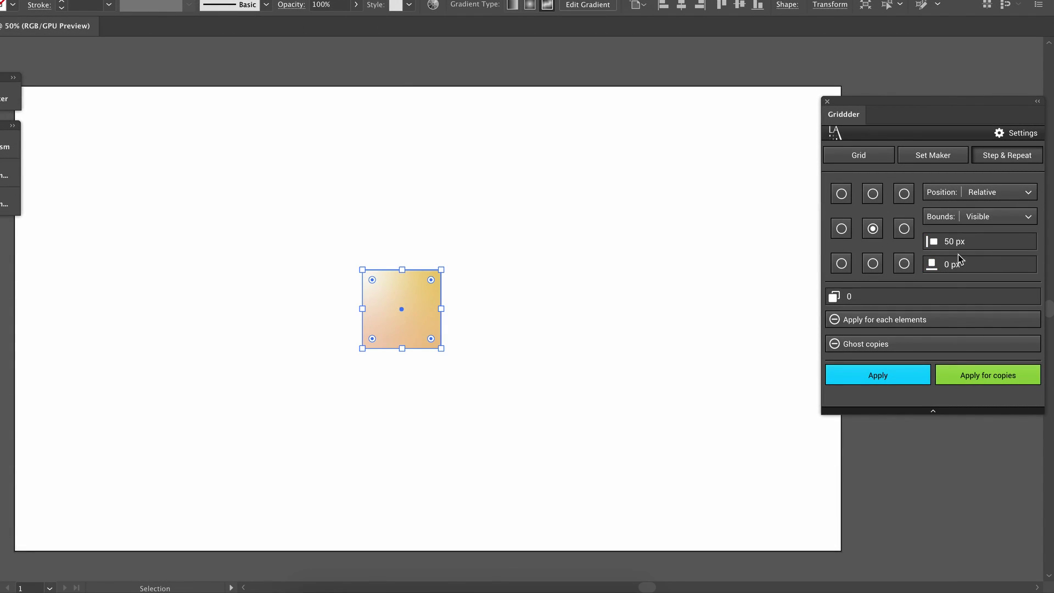
Use Griddder Step & Repeat to make 8 offset copies of the gradient square
{"action": "left_click", "coordinate": [931, 243]}
{"action": "type", "text": "15"}
{"action": "left_click", "coordinate": [848, 297]}
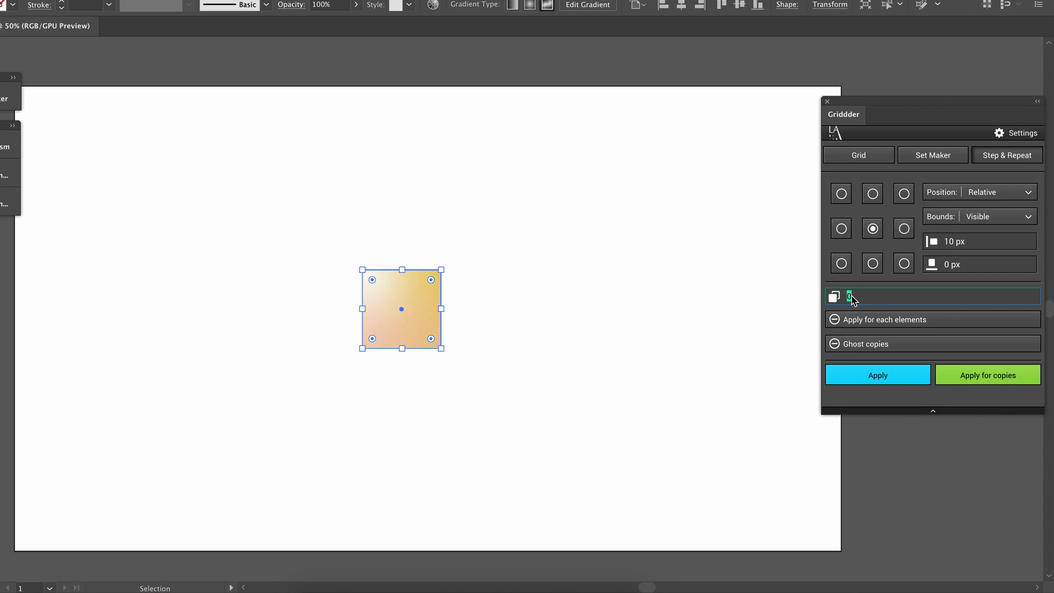
{"action": "type", "text": "8"}
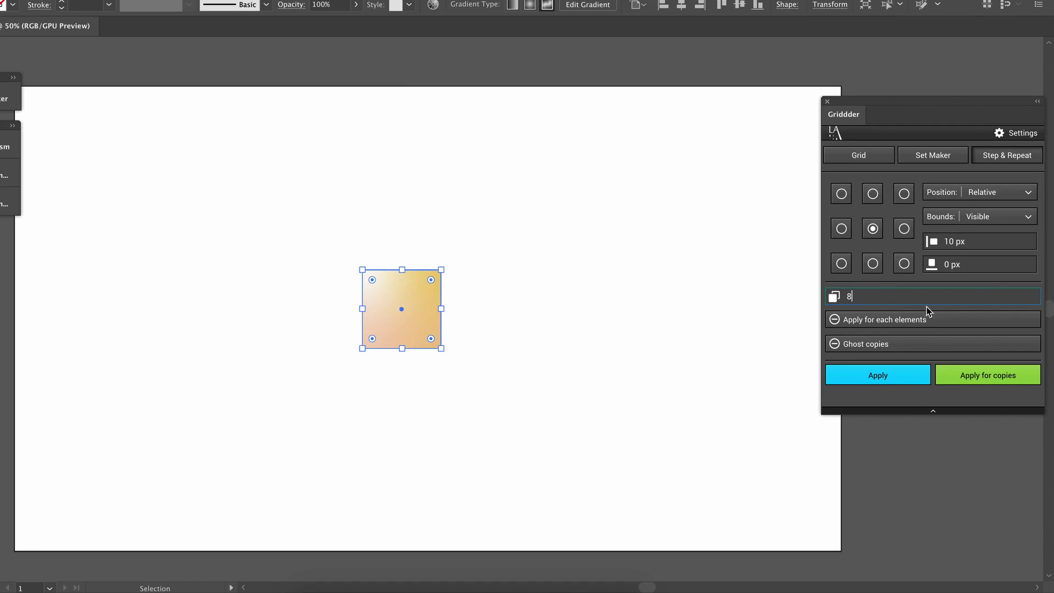
{"action": "left_click", "coordinate": [903, 378]}
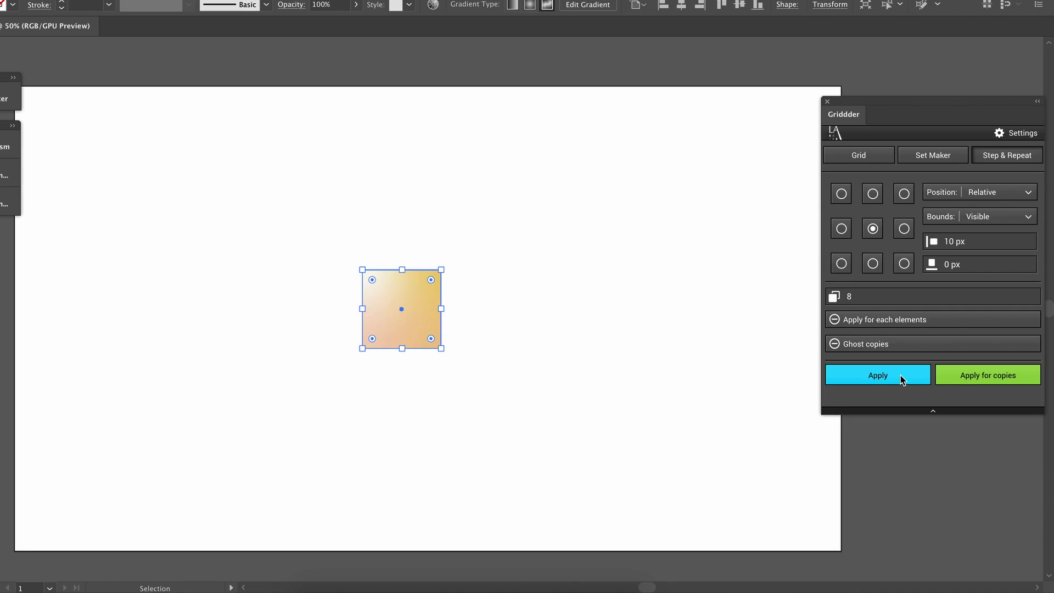
{"action": "left_click", "coordinate": [971, 377]}
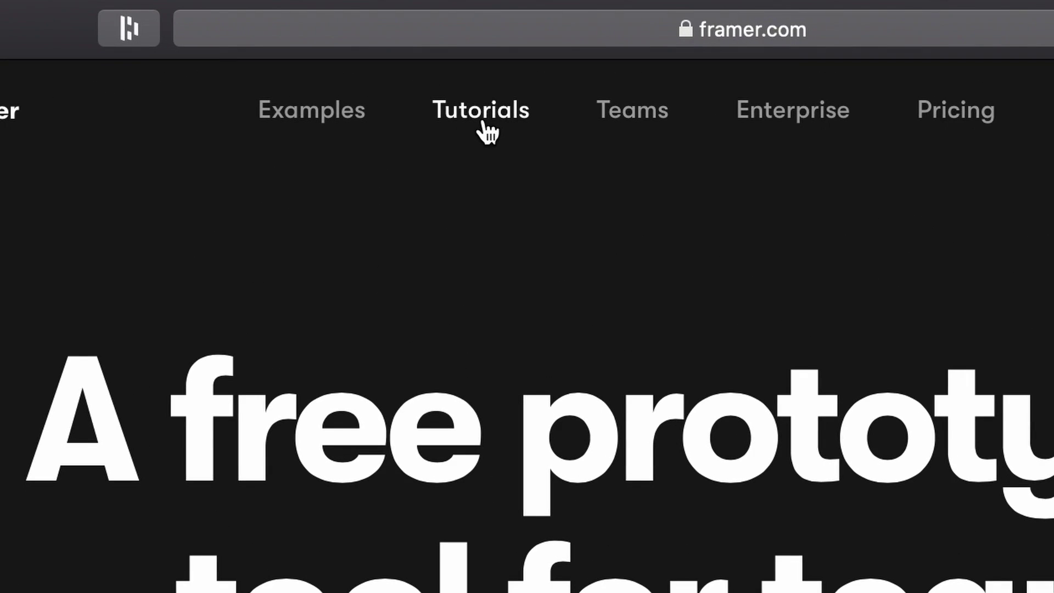
Go to Framer's Tutorials page and scroll through the tutorial cards
{"action": "left_click", "coordinate": [429, 62]}
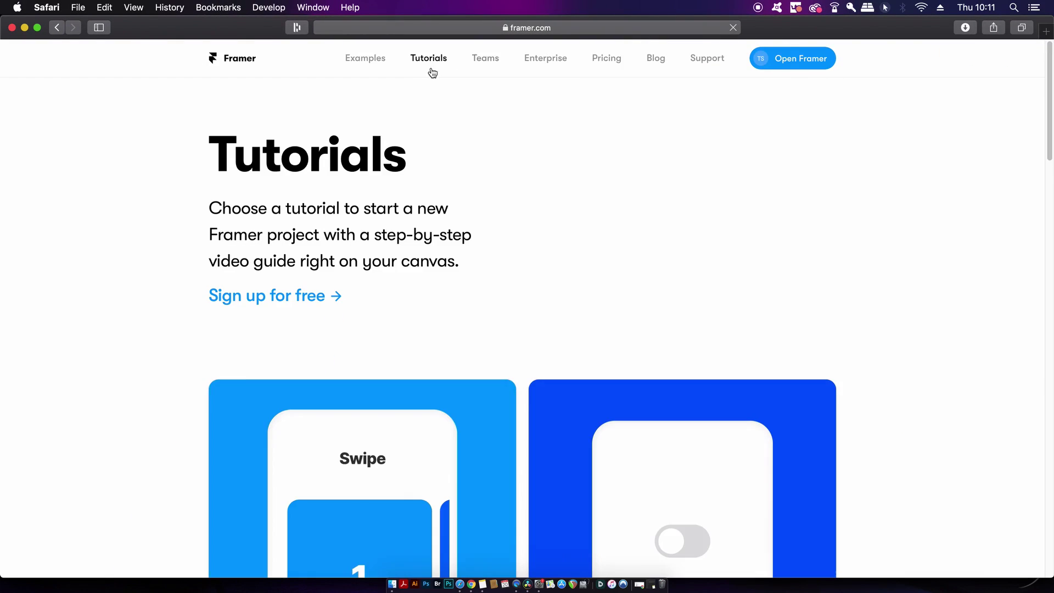
{"action": "scroll", "coordinate": [1052, 138], "scroll_direction": "down", "scroll_amount": 10}
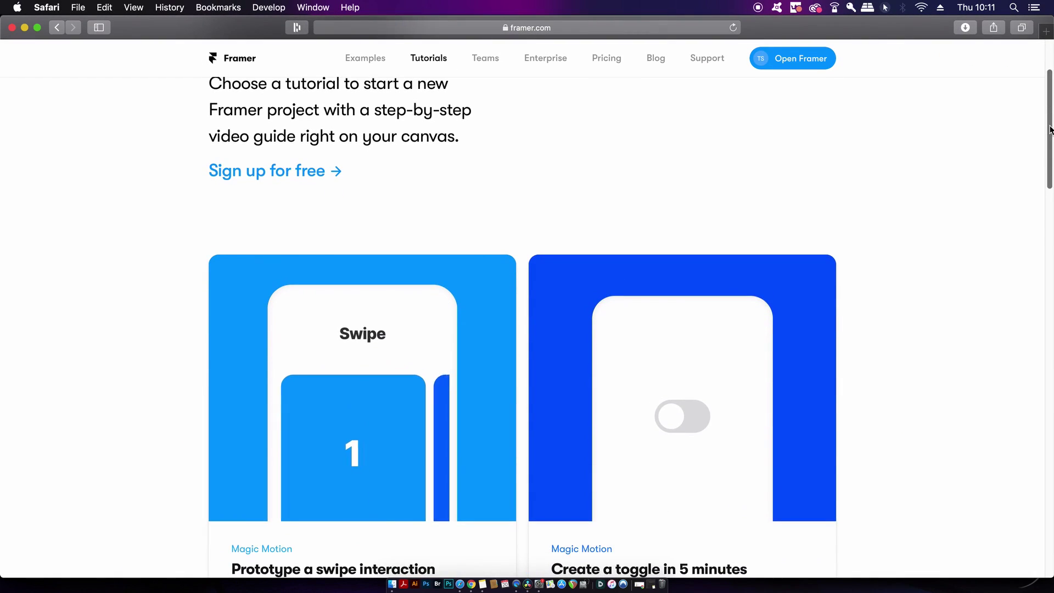
{"action": "scroll", "coordinate": [1052, 172], "scroll_direction": "down", "scroll_amount": 4}
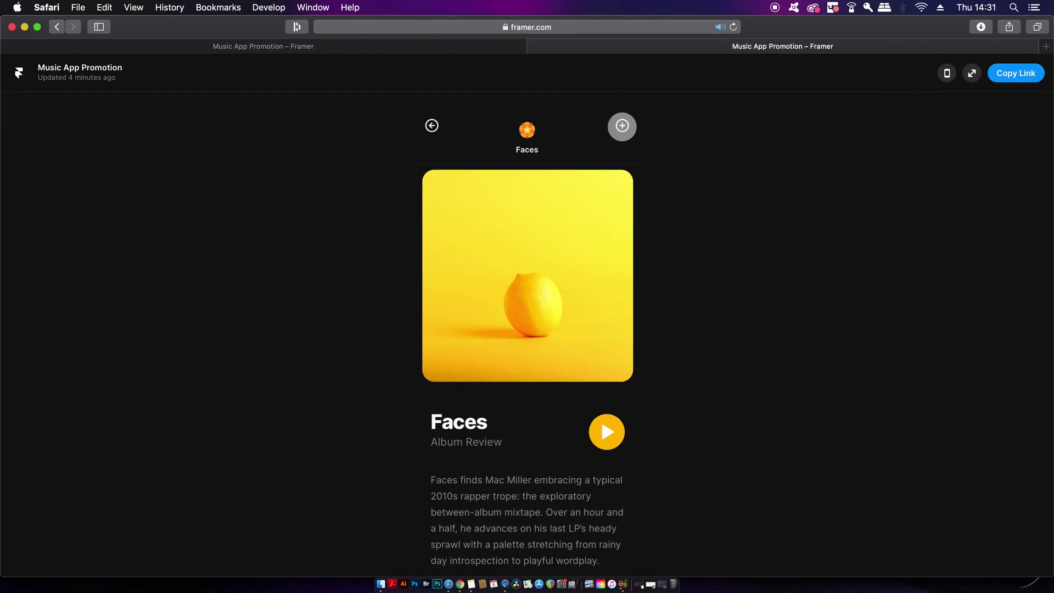
Add the Faces album to the library, then sign up for Framer for free
{"action": "left_click", "coordinate": [622, 126]}
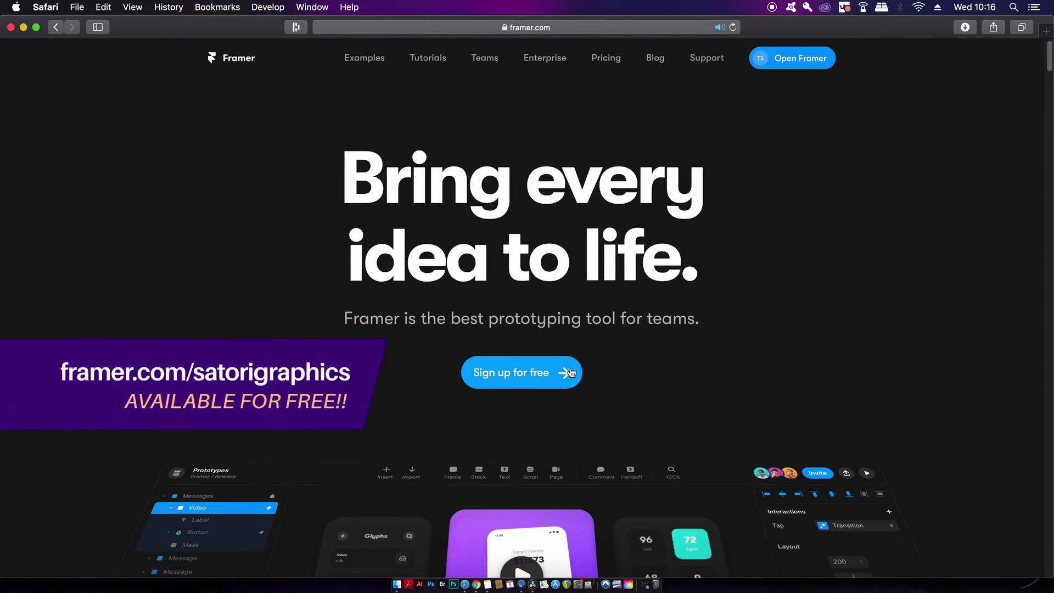
{"action": "left_click", "coordinate": [537, 377]}
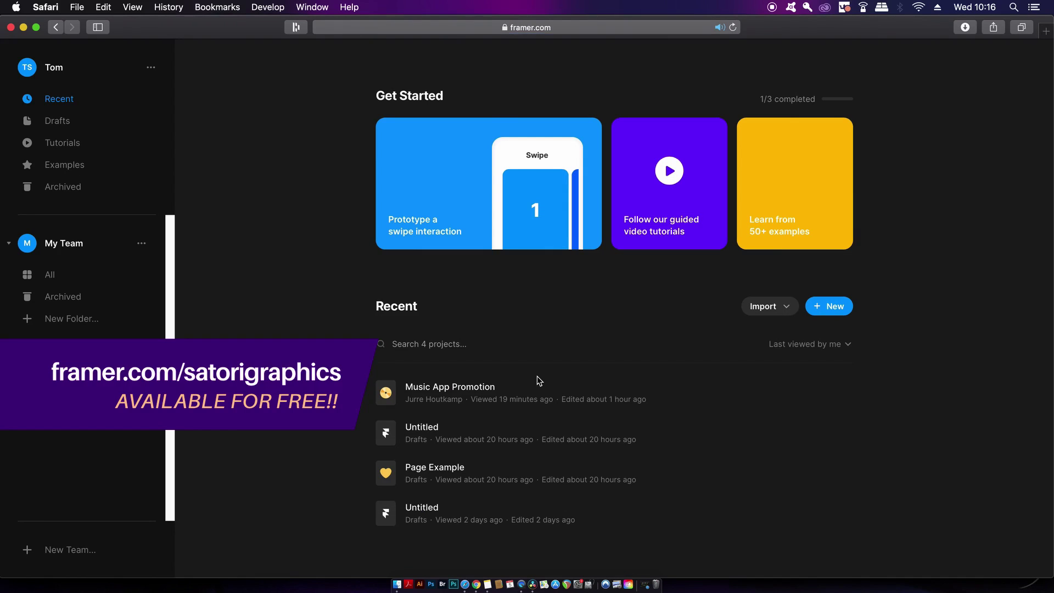